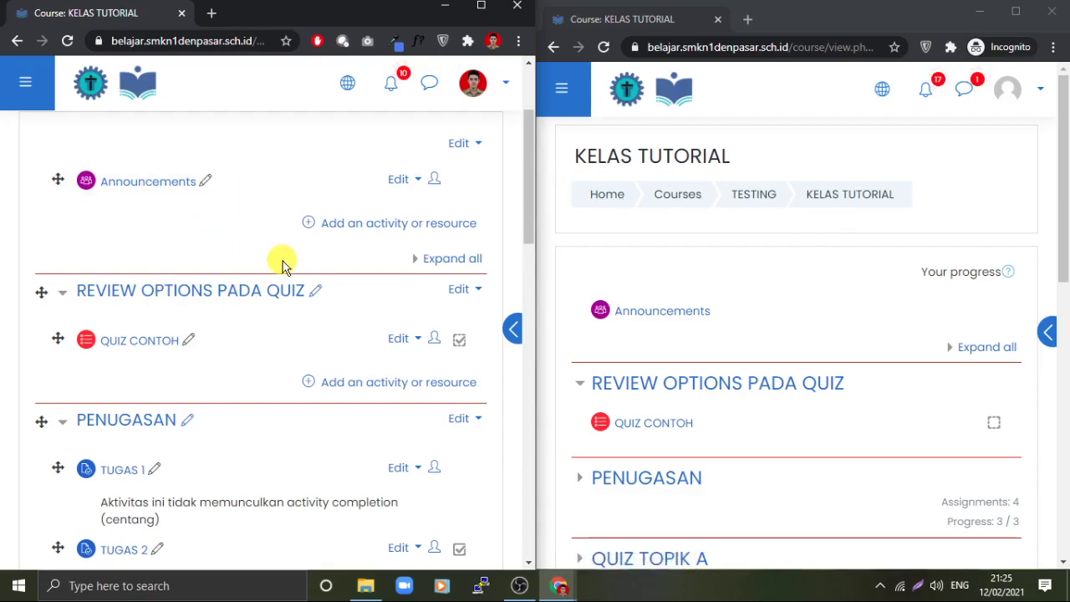
- Open the settings of QUIZ CONTOH in the teacher's course and expand the Review options section
scroll(282, 261, up, 2)
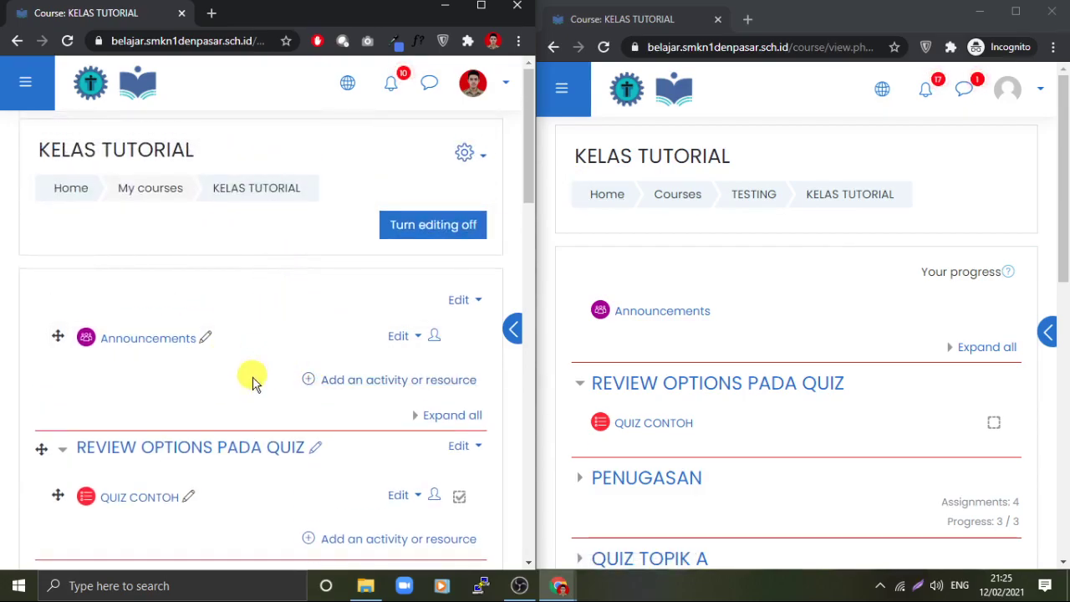
scroll(251, 376, down, 1)
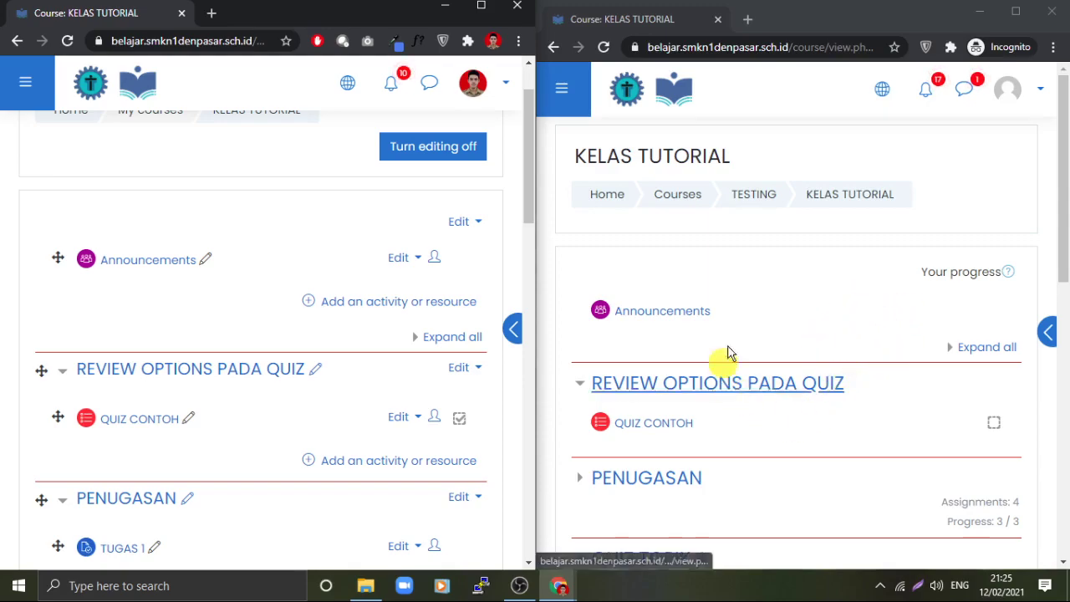
click(67, 40)
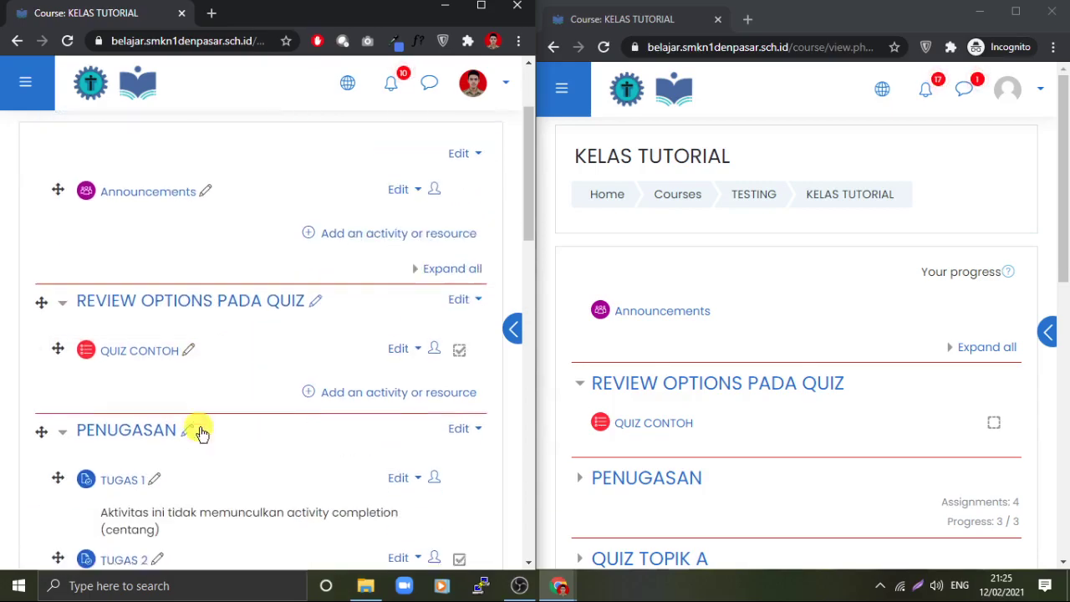
click(407, 343)
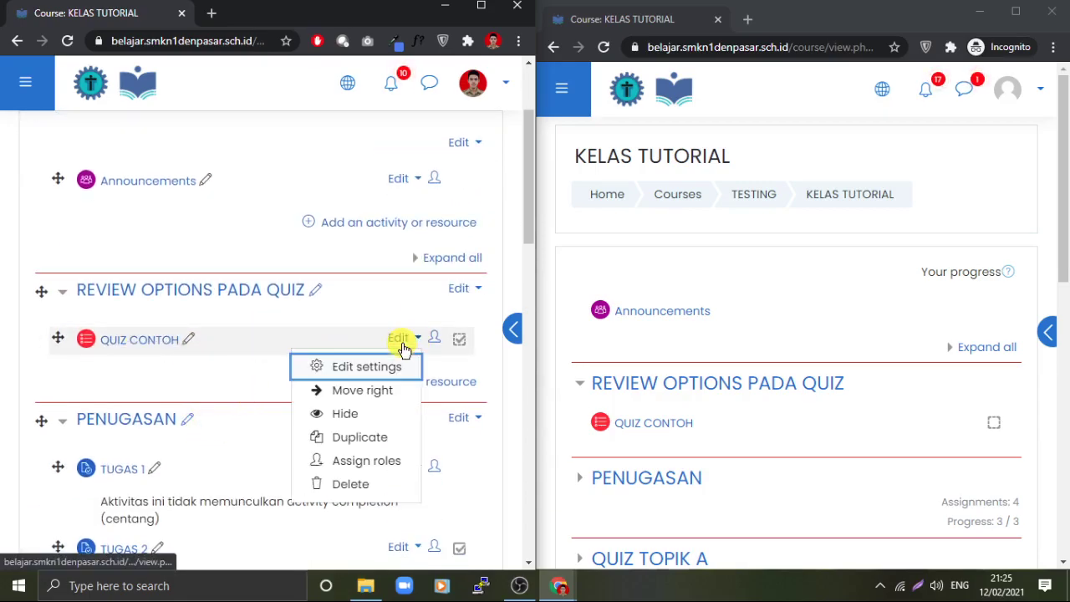
click(363, 367)
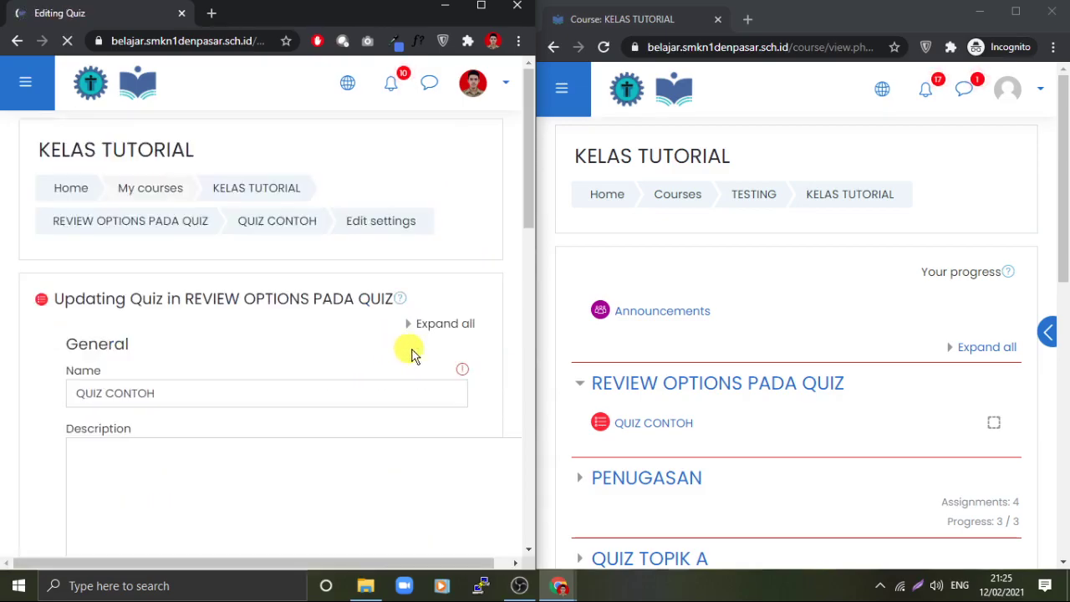
drag(526, 210, 545, 410)
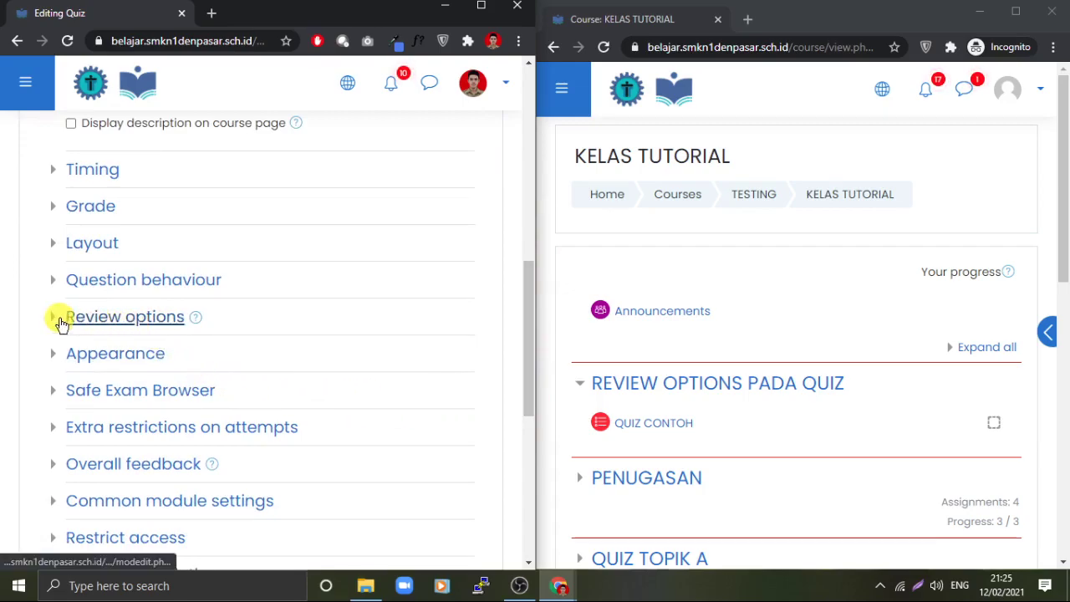
click(155, 322)
scroll(407, 370, down, 2)
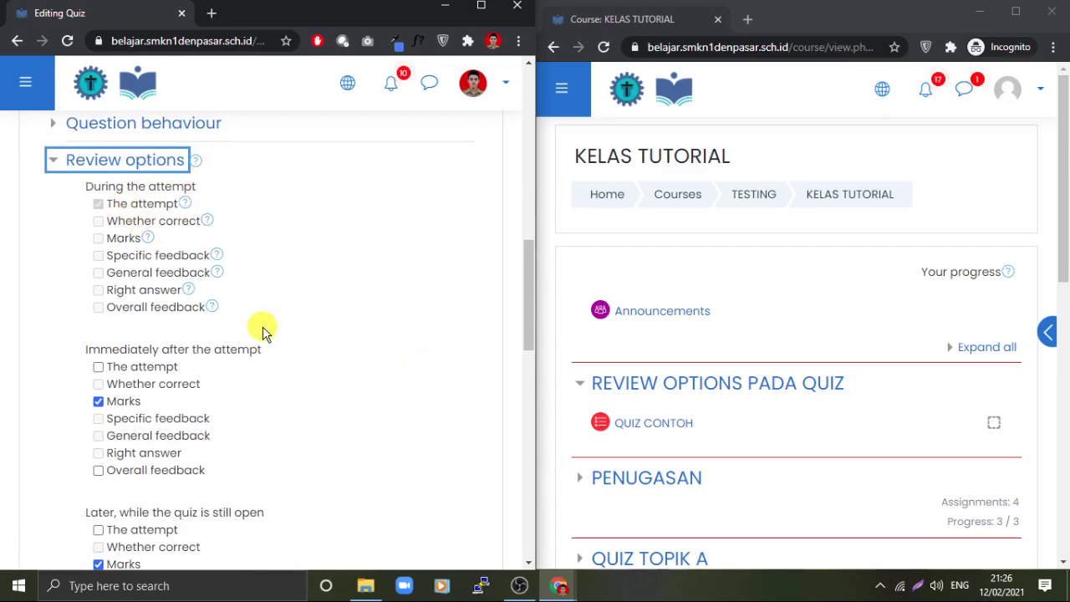
- Examine the review options for during the attempt, immediately after it, while the quiz is still open, and after it closes
scroll(316, 380, down, 1)
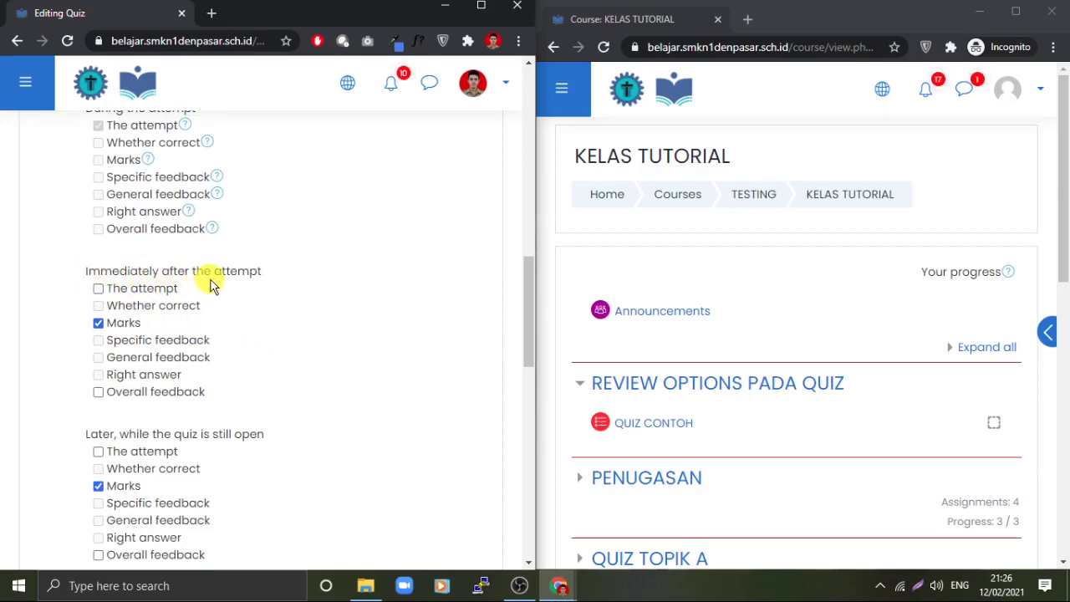
scroll(300, 303, down, 2)
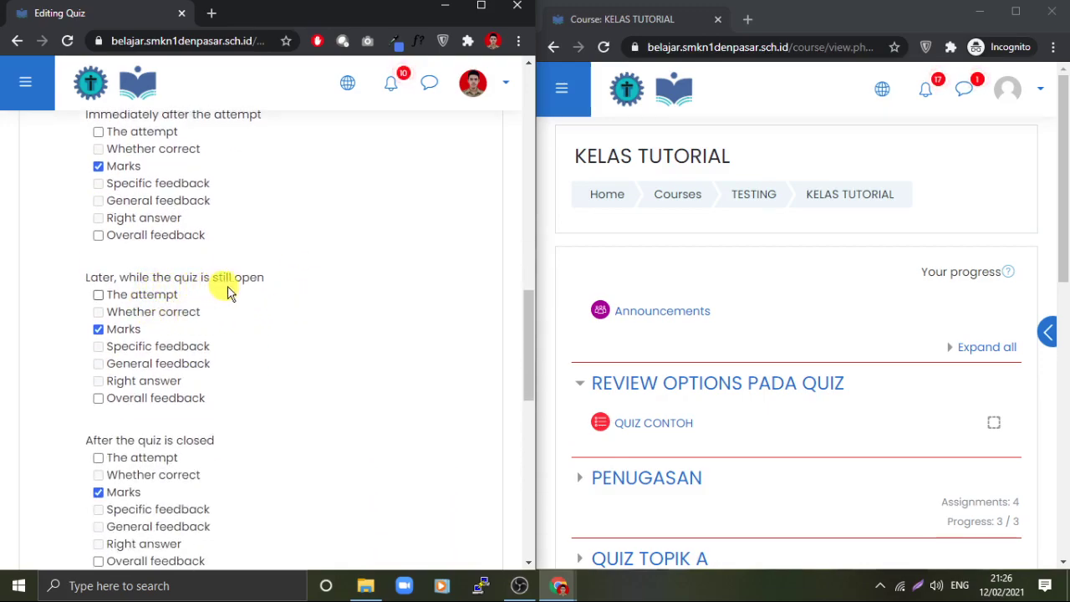
scroll(304, 303, down, 1)
scroll(304, 303, down, 1)
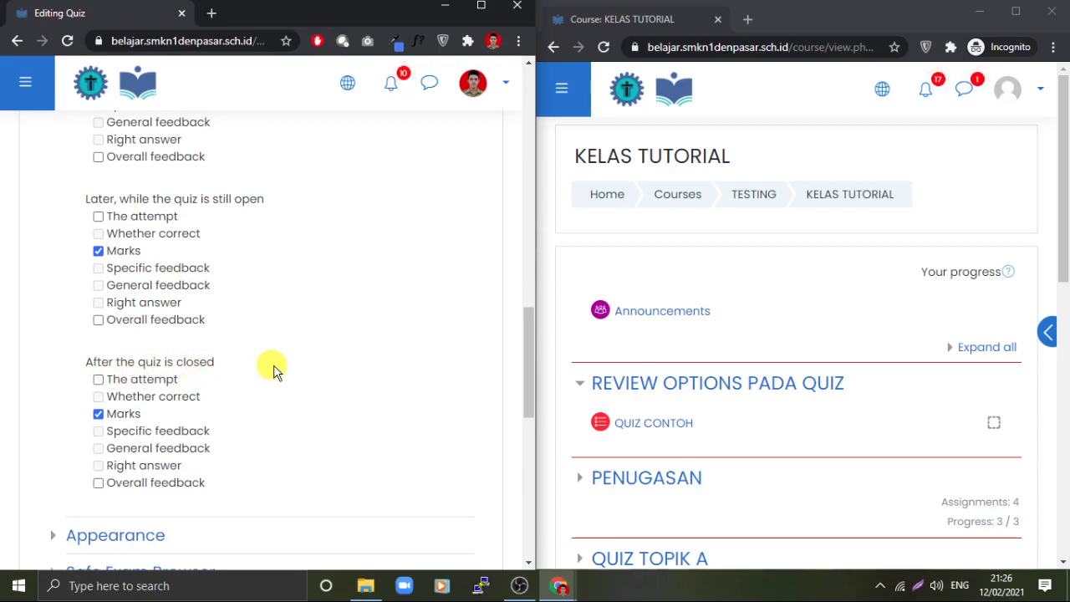
scroll(251, 360, up, 3)
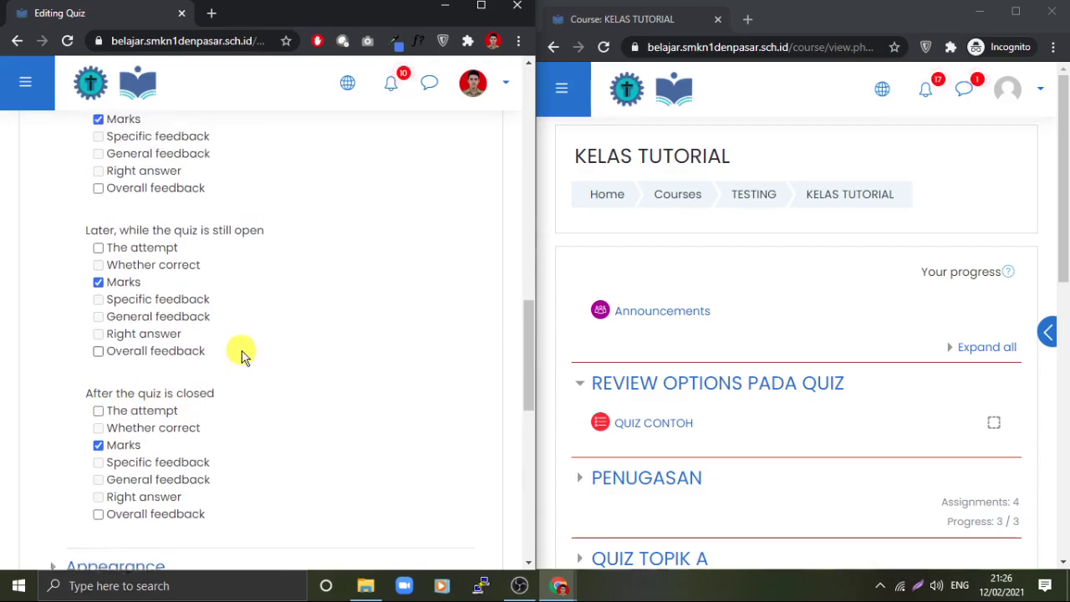
drag(112, 192, 164, 192)
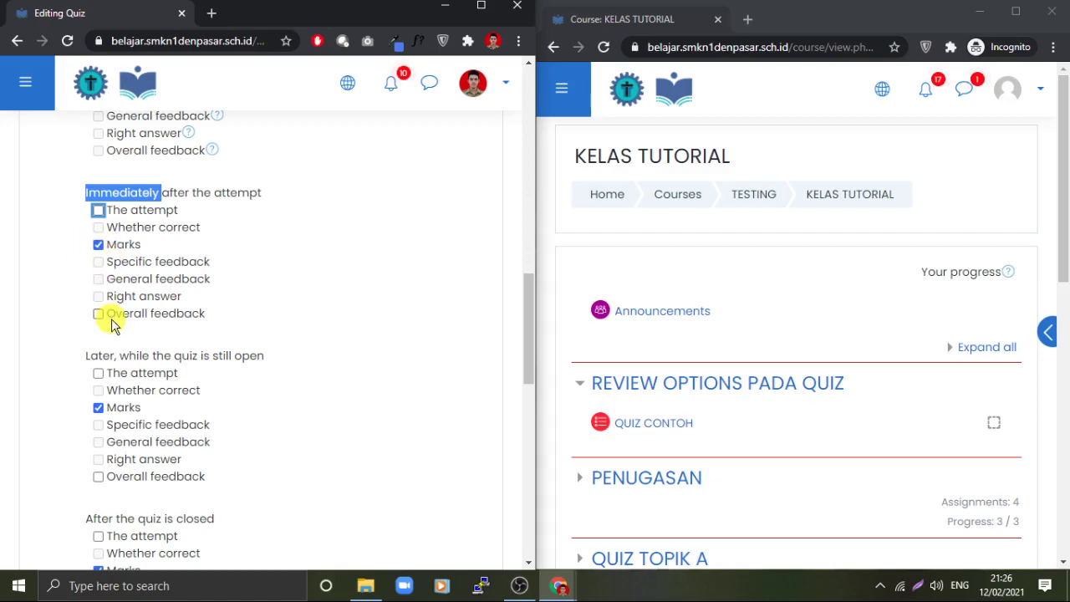
scroll(117, 318, down, 1)
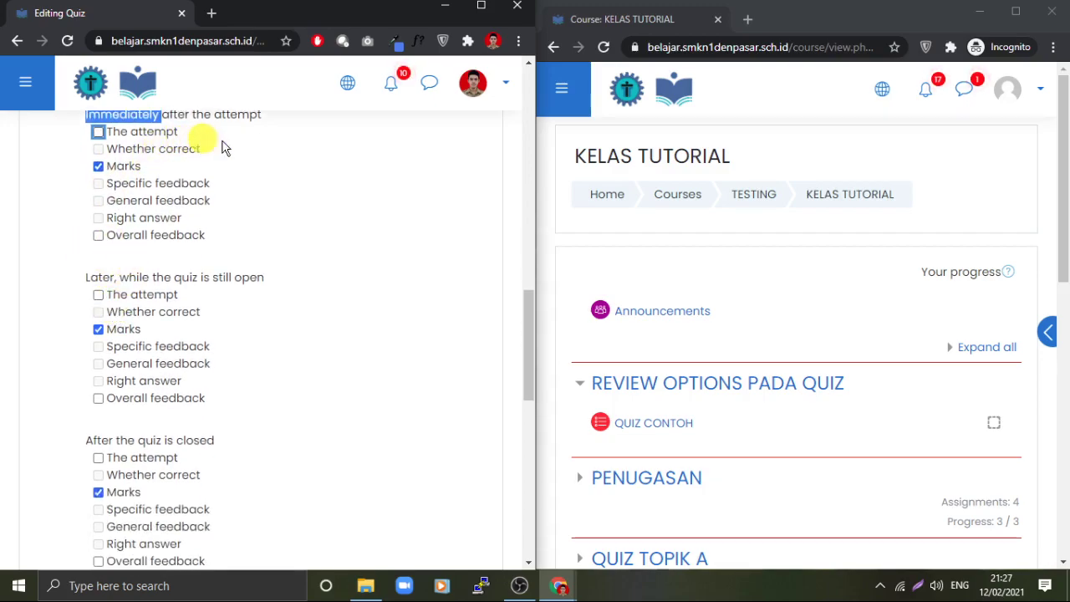
scroll(121, 372, down, 1)
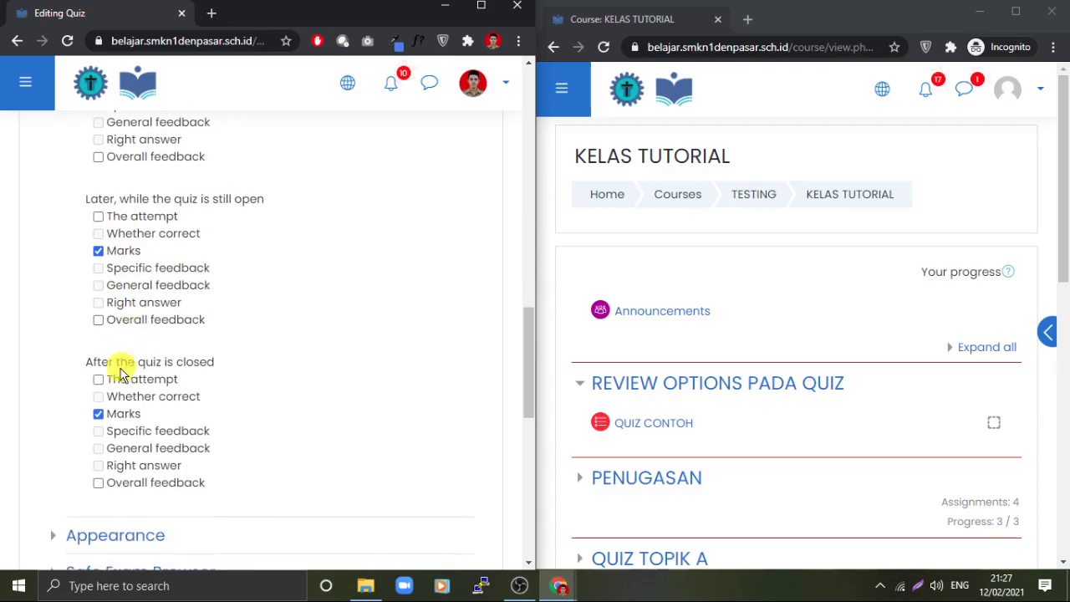
scroll(75, 351, up, 2)
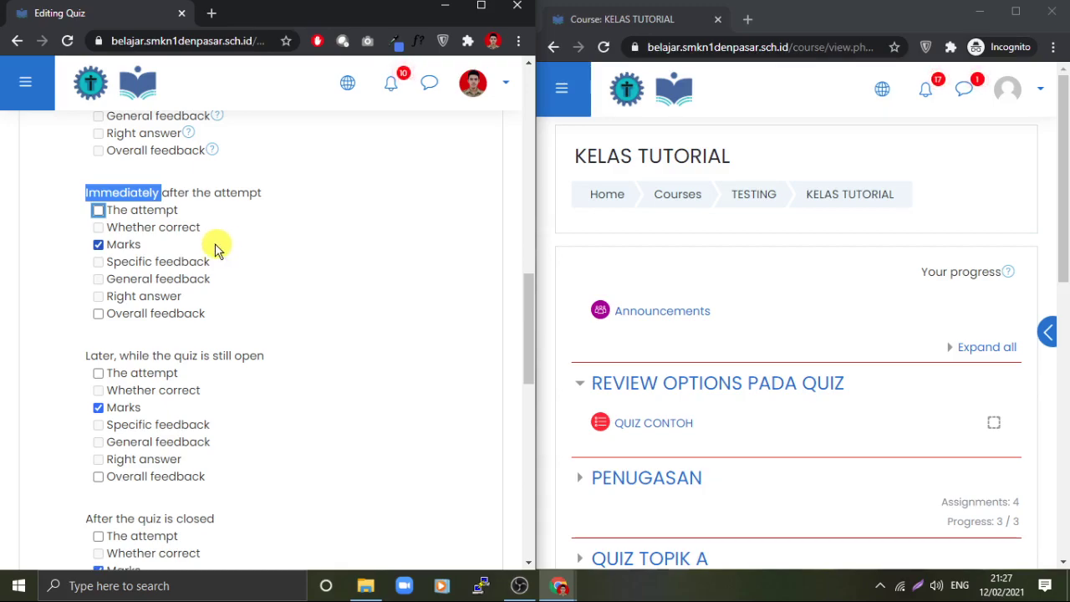
- Enable The attempt under Immediately after the attempt, and save and display the quiz
click(97, 214)
click(98, 211)
click(98, 211)
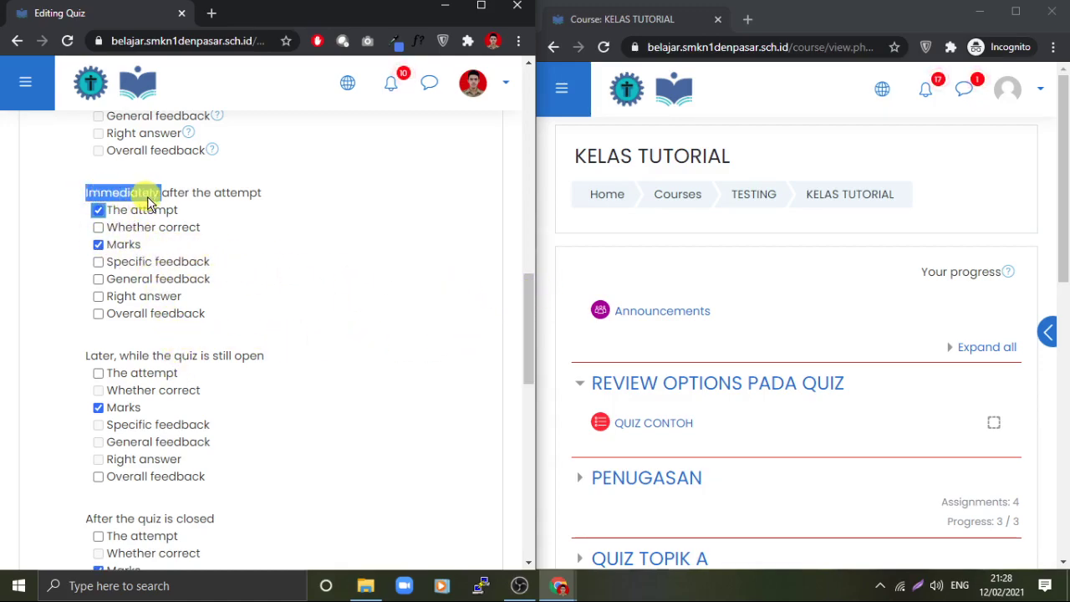
drag(530, 314, 513, 444)
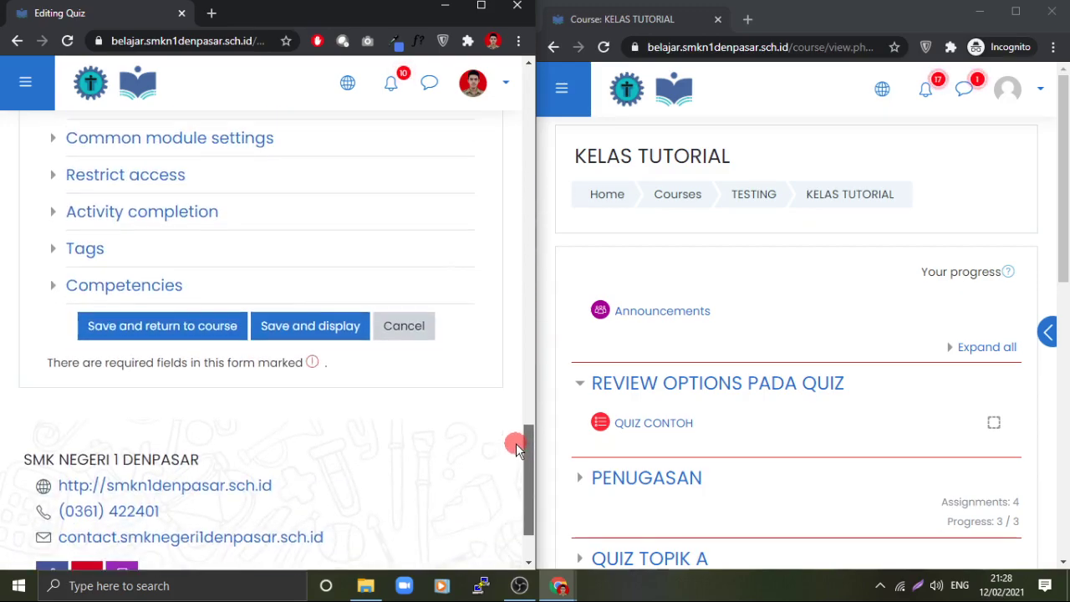
click(308, 329)
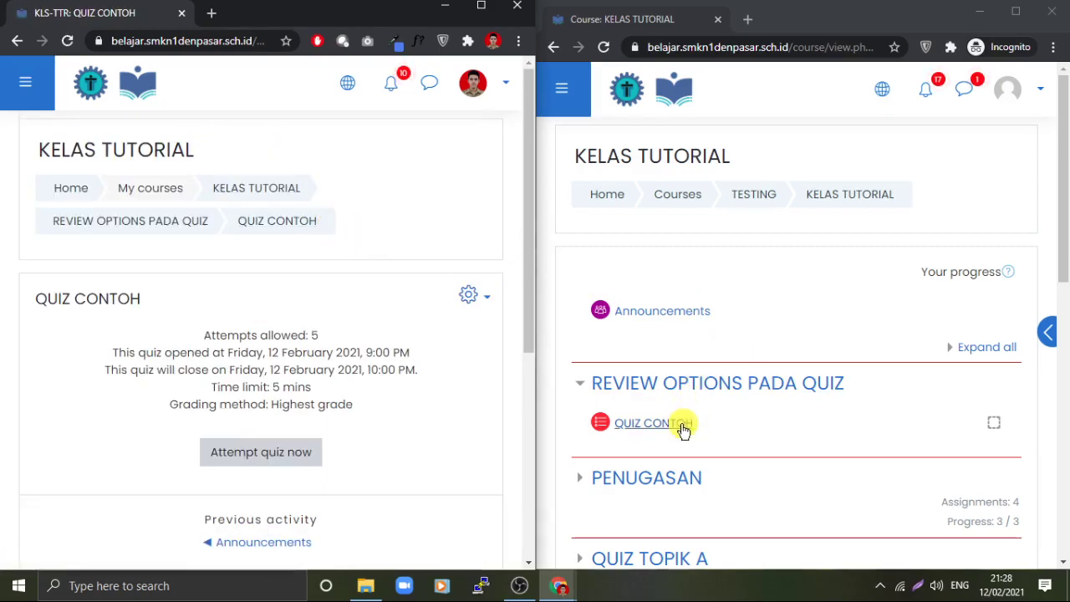
- Open QUIZ CONTOH in the student's incognito window and read its allowed attempts, opening times, time limit and grading method
scroll(705, 402, down, 1)
click(660, 345)
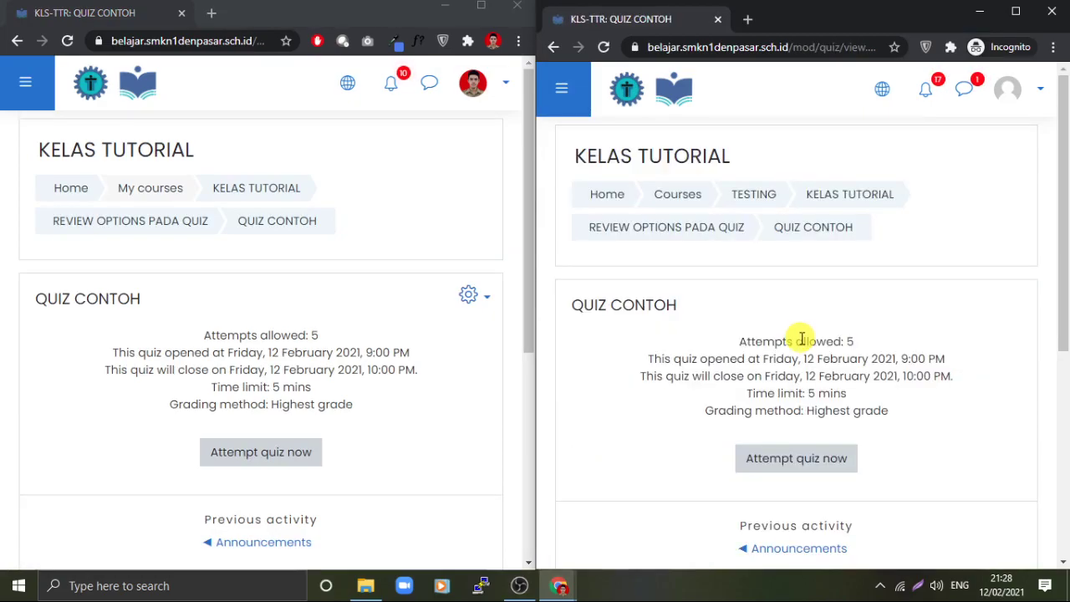
scroll(801, 338, down, 1)
drag(738, 267, 887, 335)
click(786, 237)
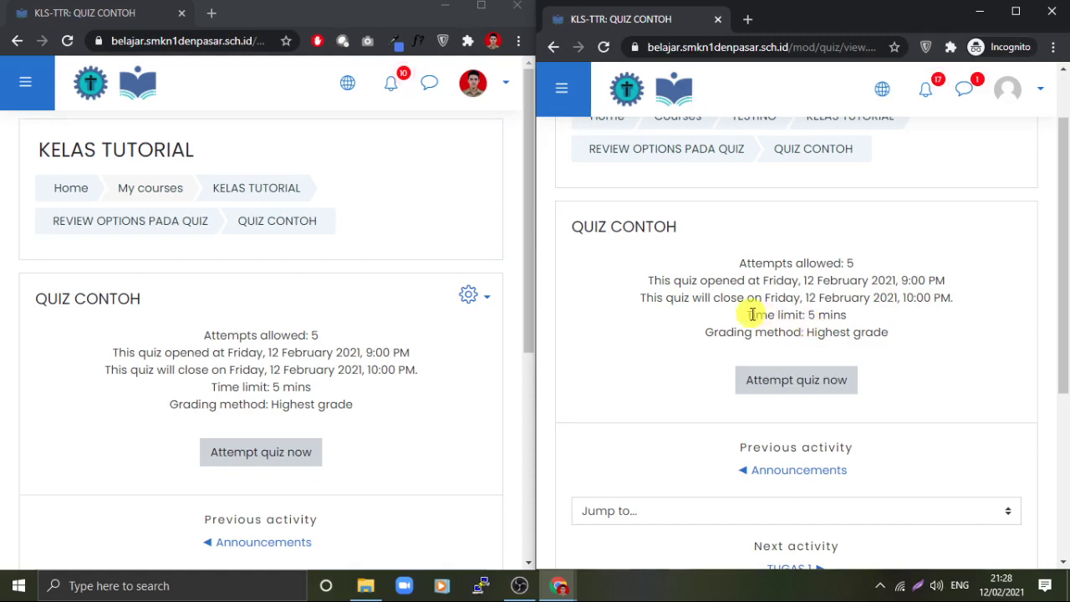
drag(752, 314, 806, 331)
click(895, 340)
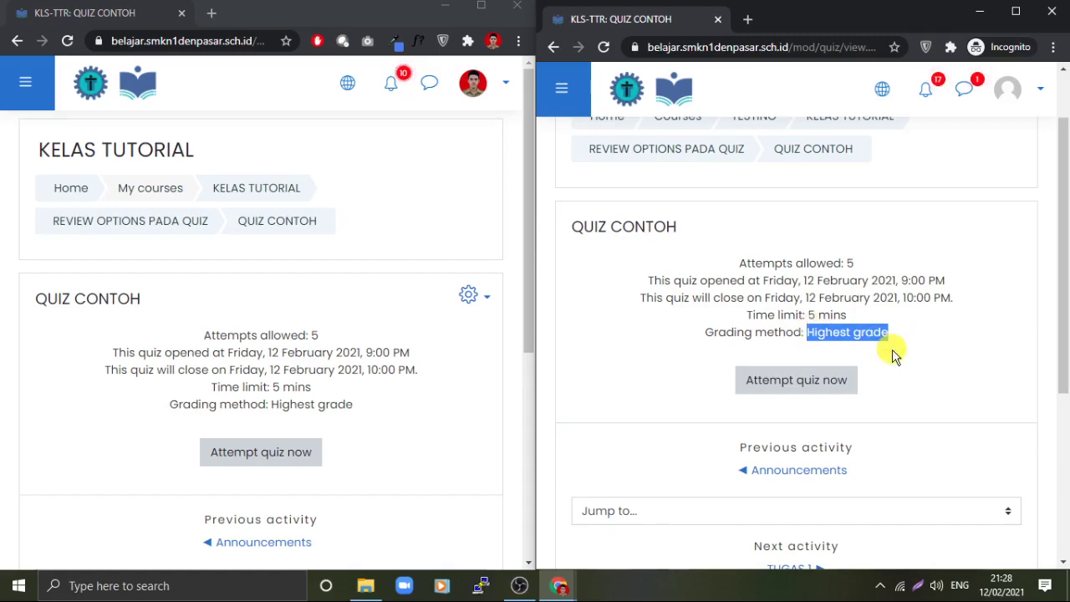
click(903, 377)
- Start a quiz attempt as the student and answer question 1 with False
click(802, 382)
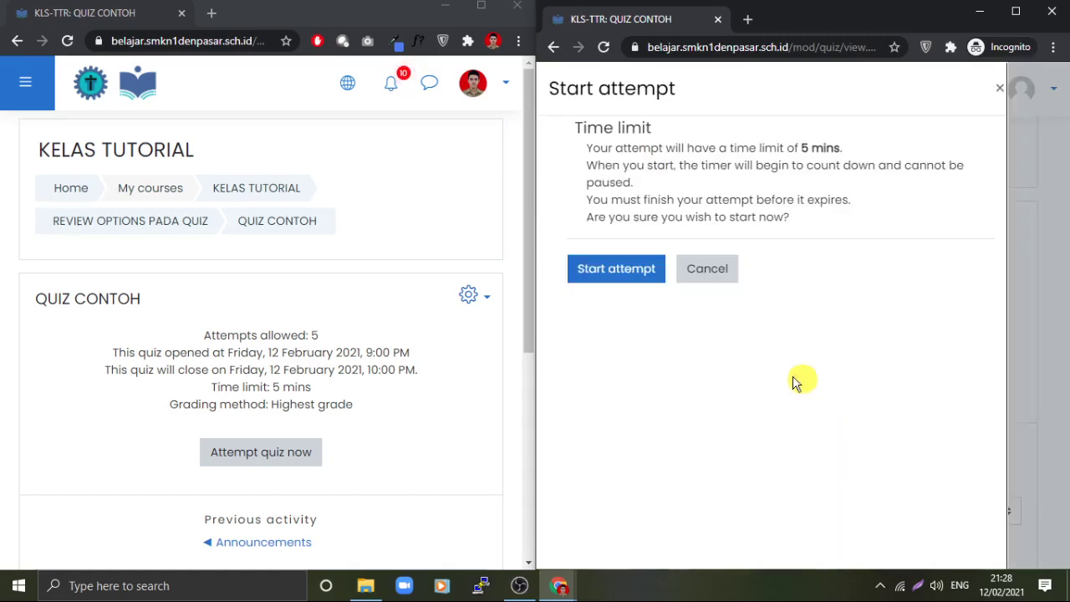
click(627, 268)
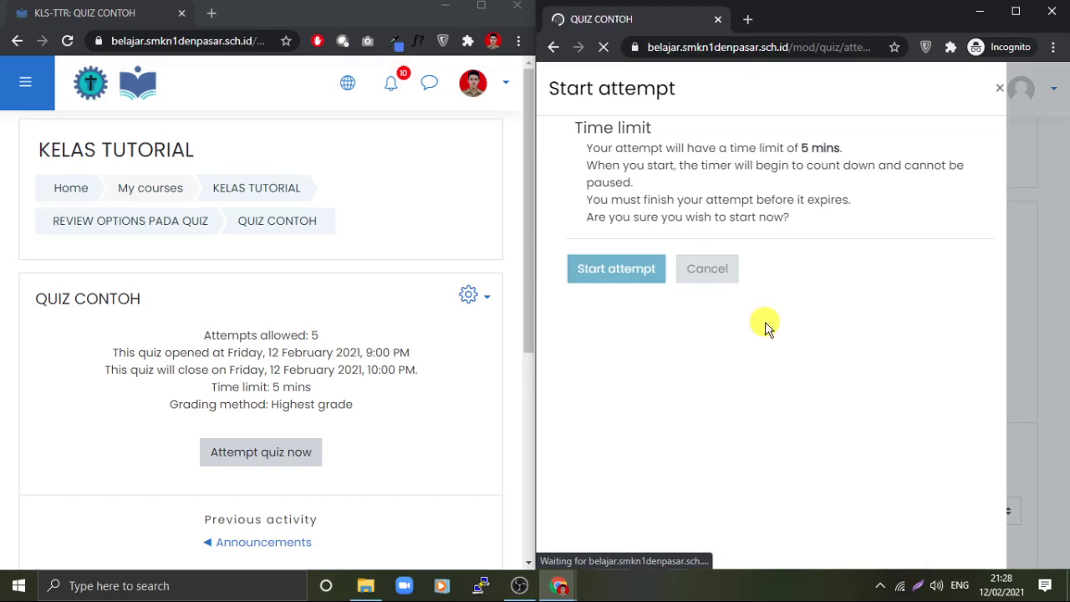
scroll(753, 376, down, 1)
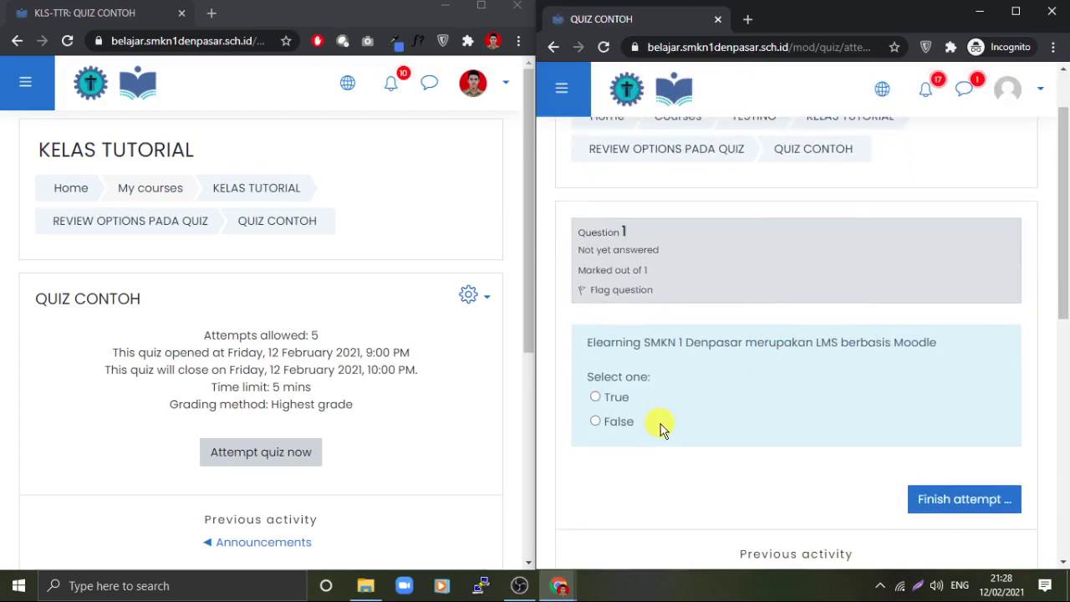
click(608, 425)
- Finish the student's attempt and confirm submitting all answers
scroll(817, 418, down, 1)
click(943, 423)
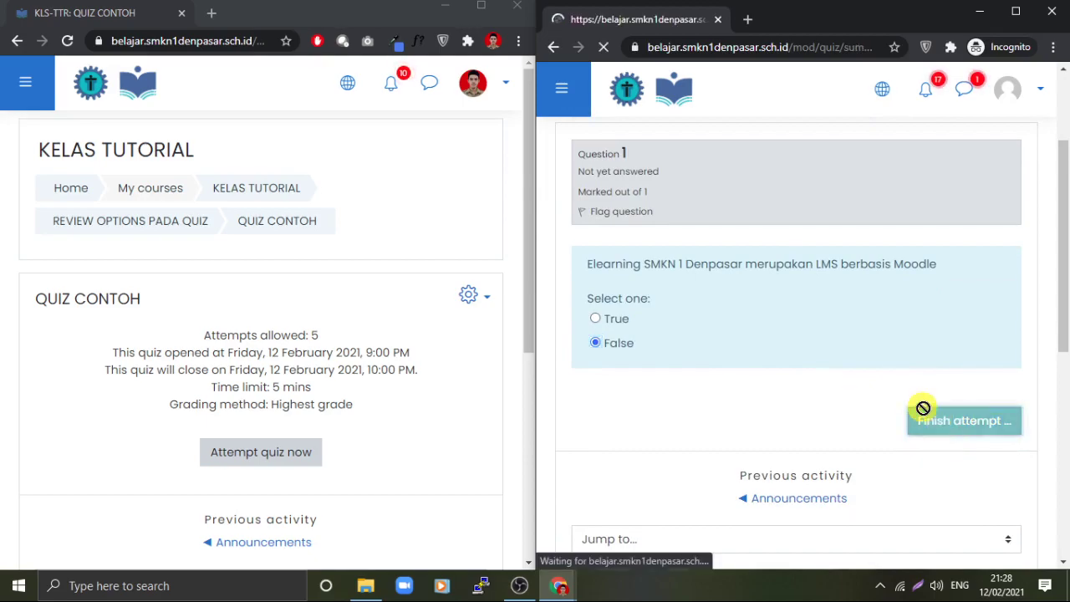
scroll(807, 410, down, 2)
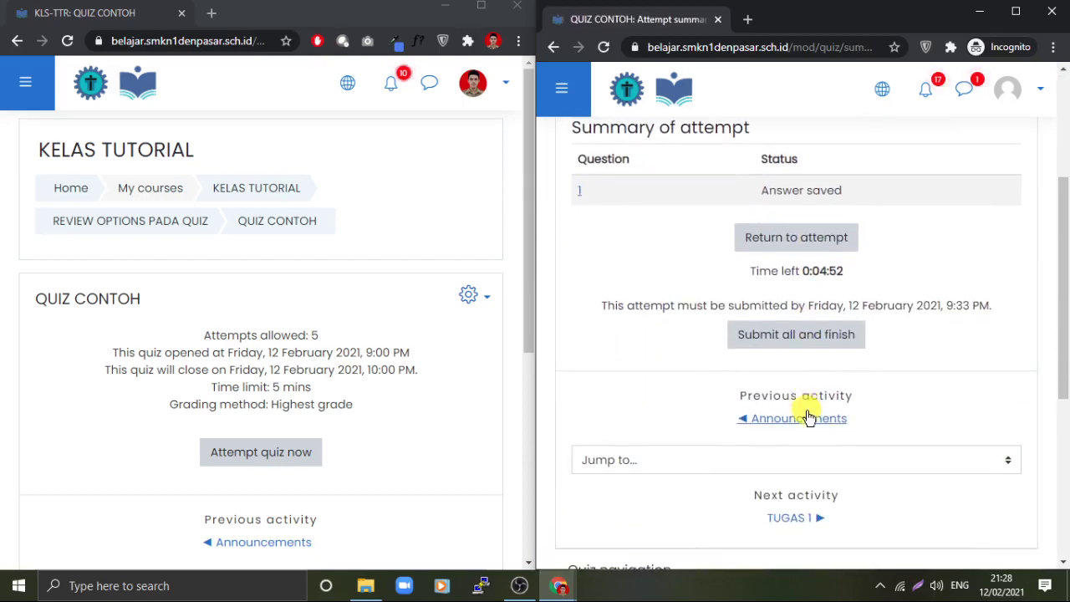
click(805, 338)
click(668, 167)
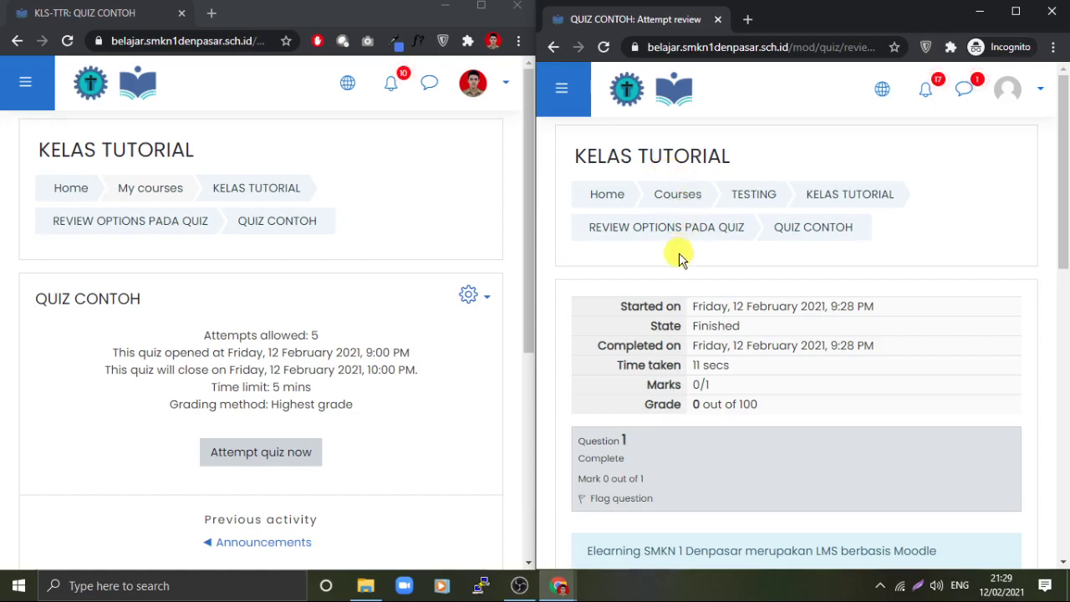
- Examine the student's attempt review, including the marks and the answered question
scroll(769, 335, down, 1)
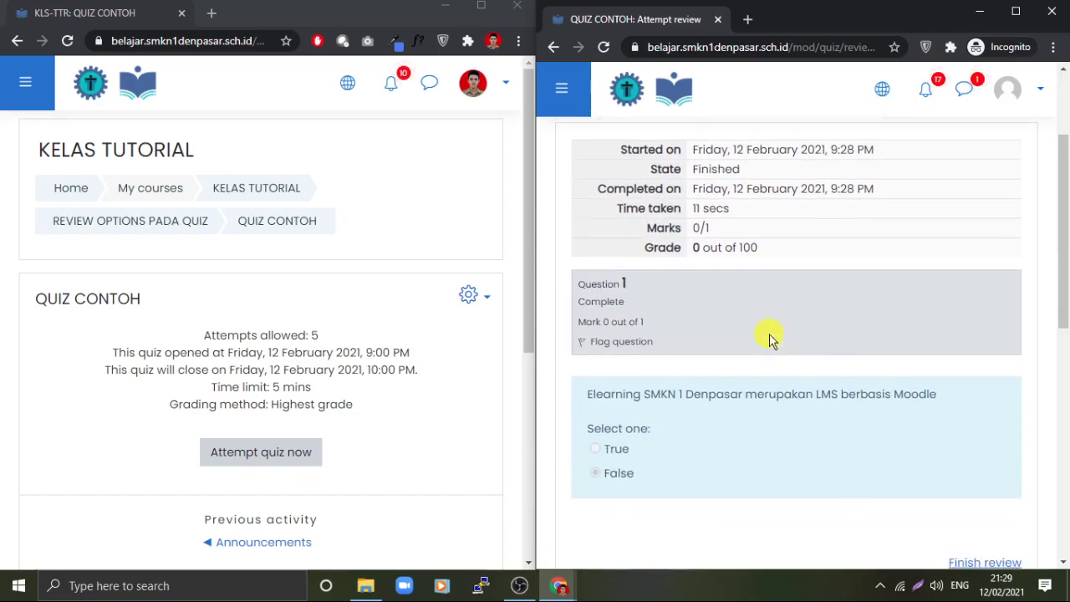
scroll(699, 303, down, 2)
scroll(699, 303, down, 1)
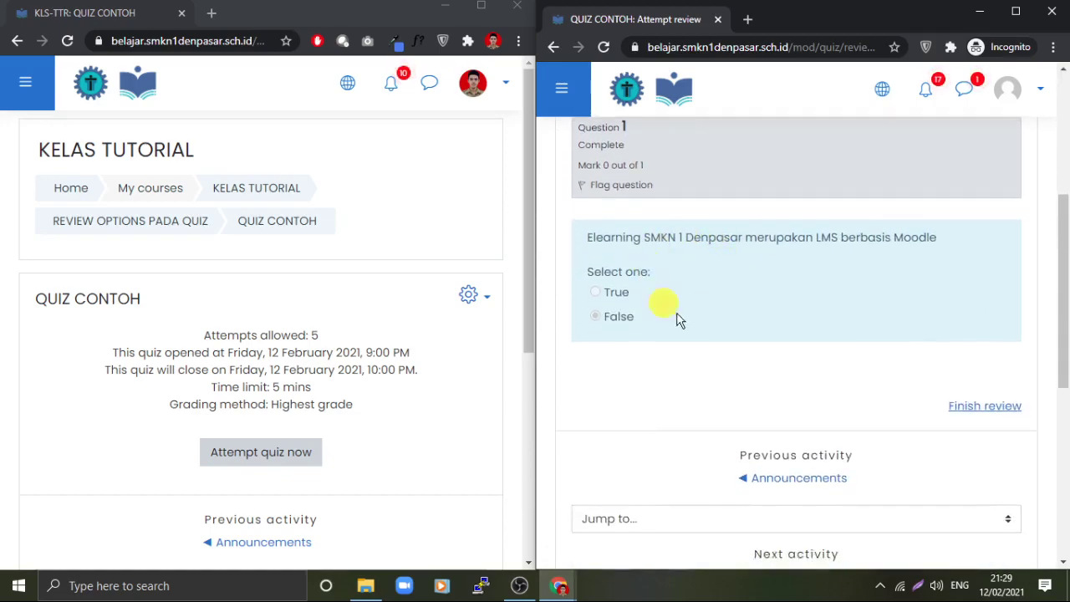
- Reopen the settings of QUIZ CONTOH in the teacher's window and expand Review options to the Immediately after the attempt group
click(468, 294)
click(374, 328)
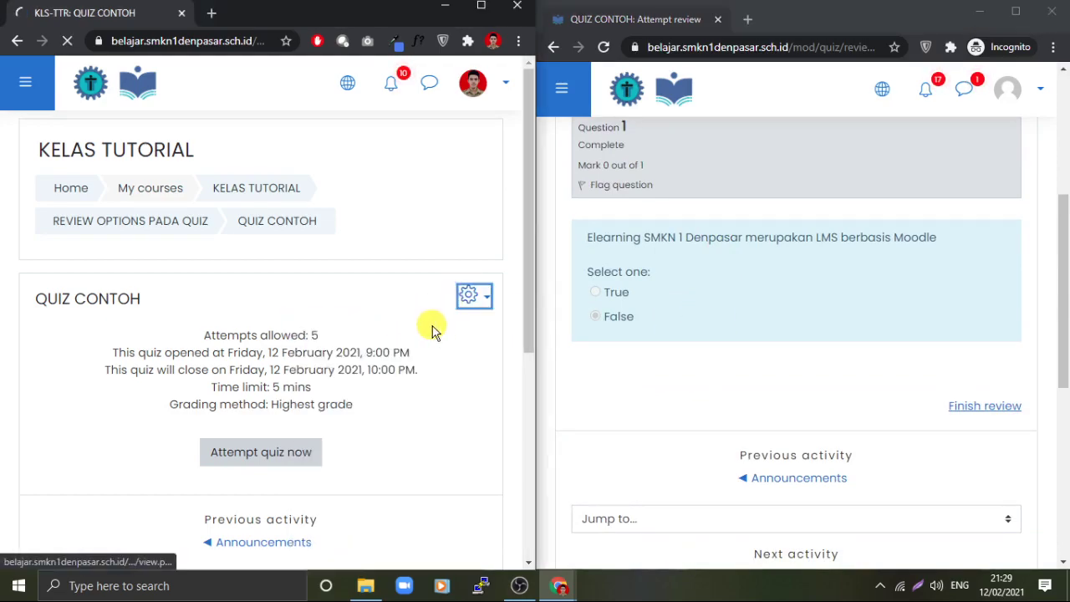
scroll(385, 381, down, 3)
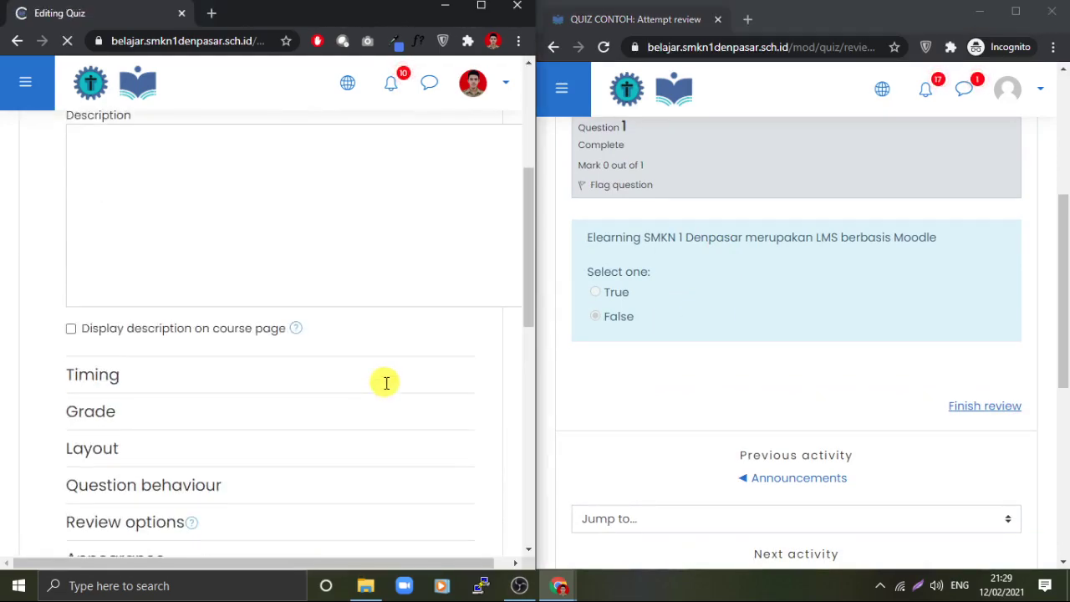
scroll(385, 382, down, 3)
click(143, 334)
scroll(380, 343, down, 1)
scroll(381, 343, down, 3)
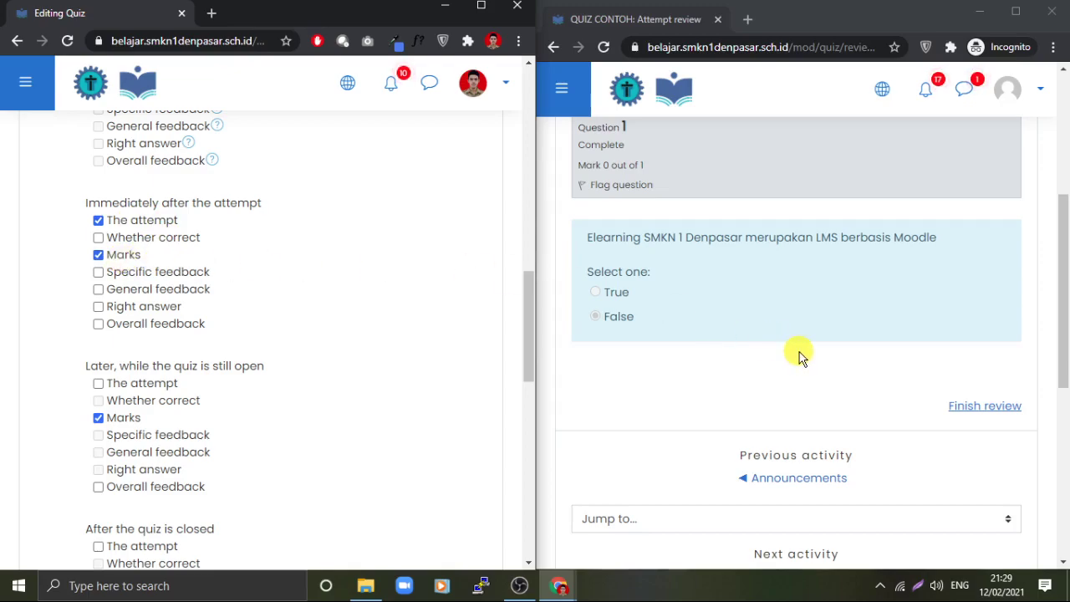
- Finish the student's review and check the summary of previous attempts and the highest grade
click(970, 406)
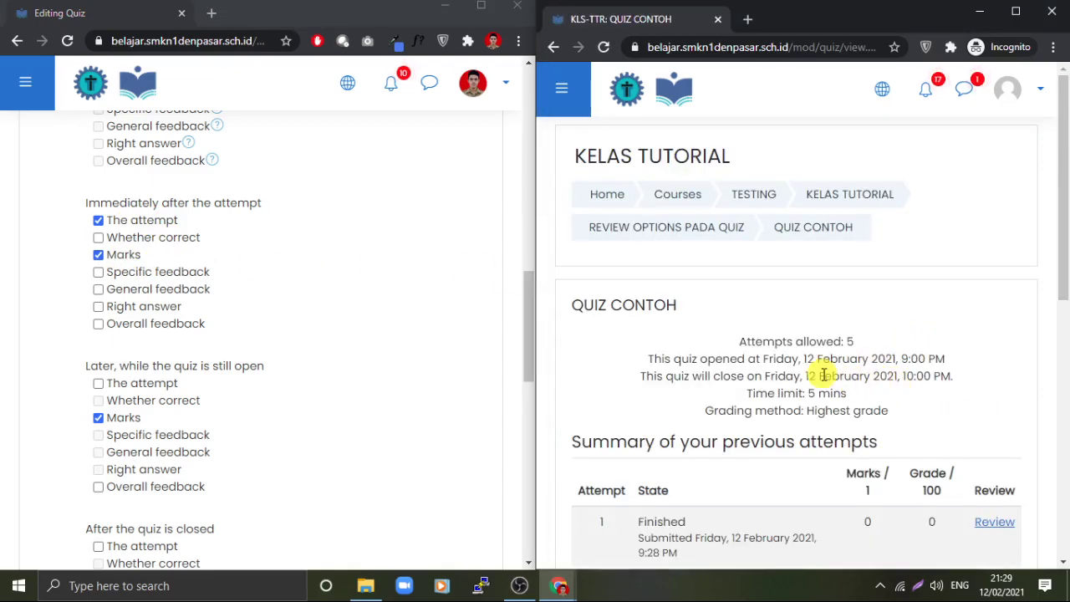
scroll(815, 376, down, 1)
scroll(807, 378, down, 2)
scroll(770, 372, down, 1)
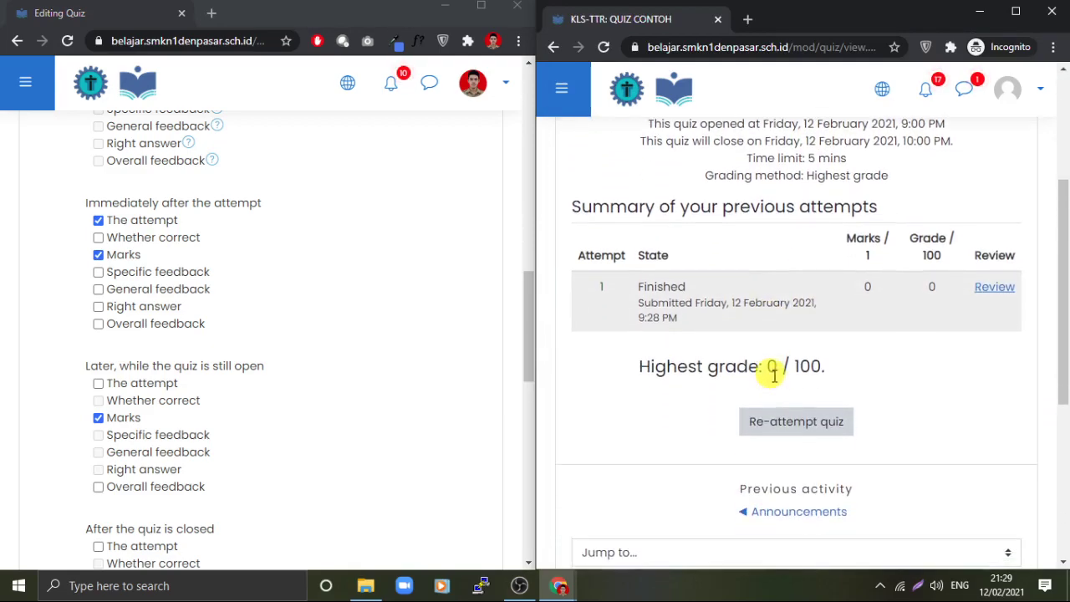
drag(641, 366, 820, 366)
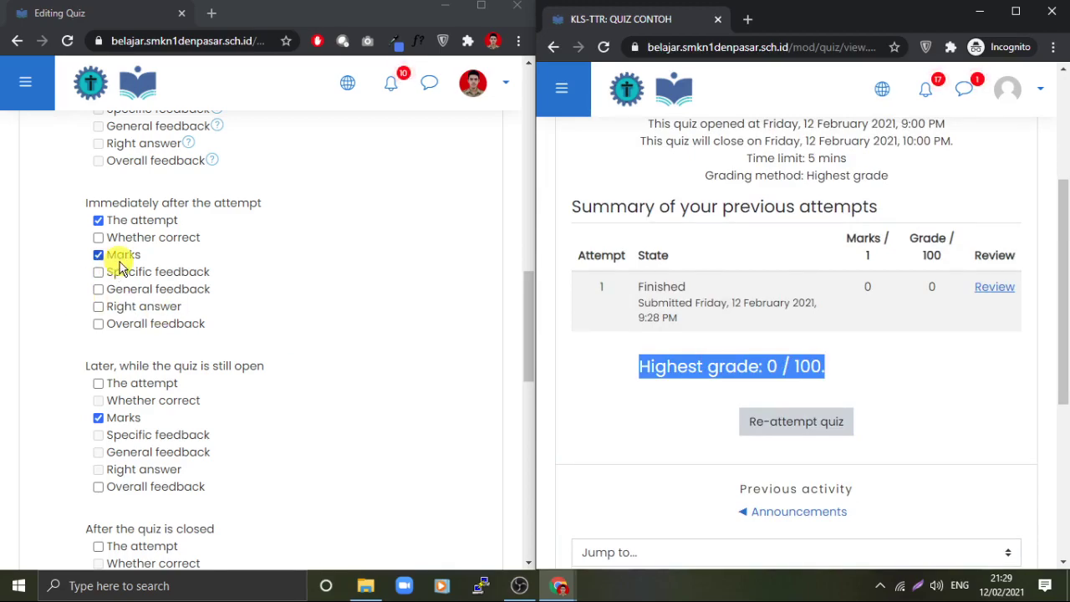
- Open the review of the student's first attempt, examine the marks and chosen answer, and finish the review
click(773, 366)
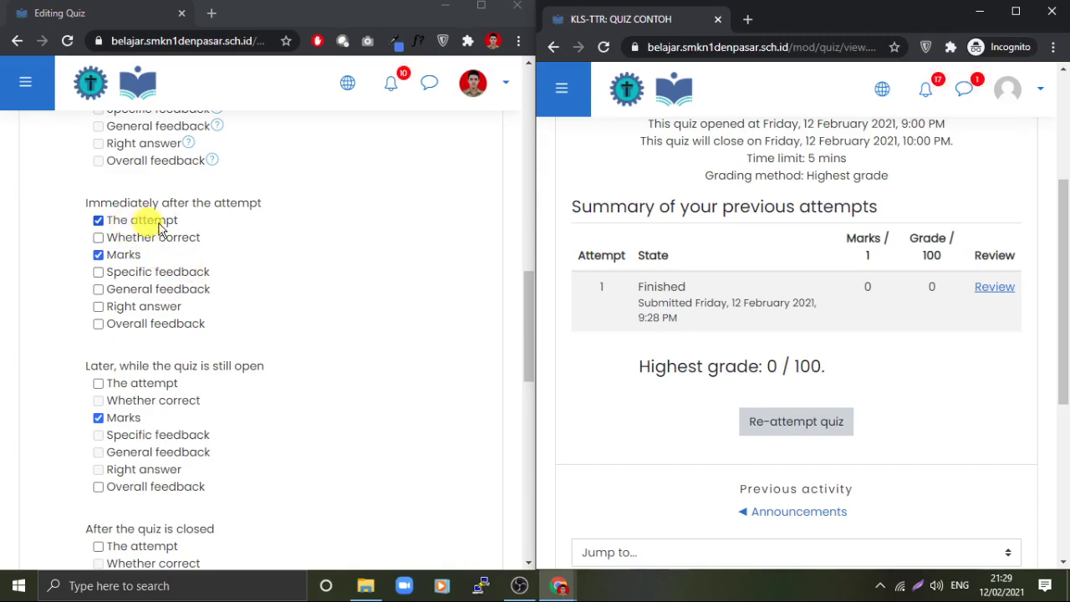
click(997, 289)
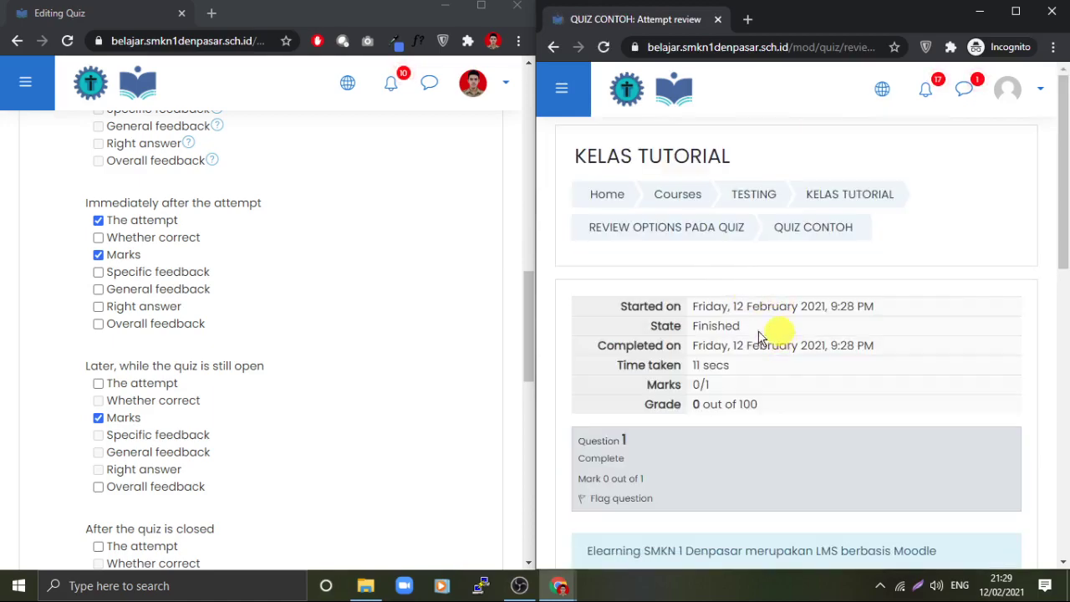
scroll(765, 336, down, 3)
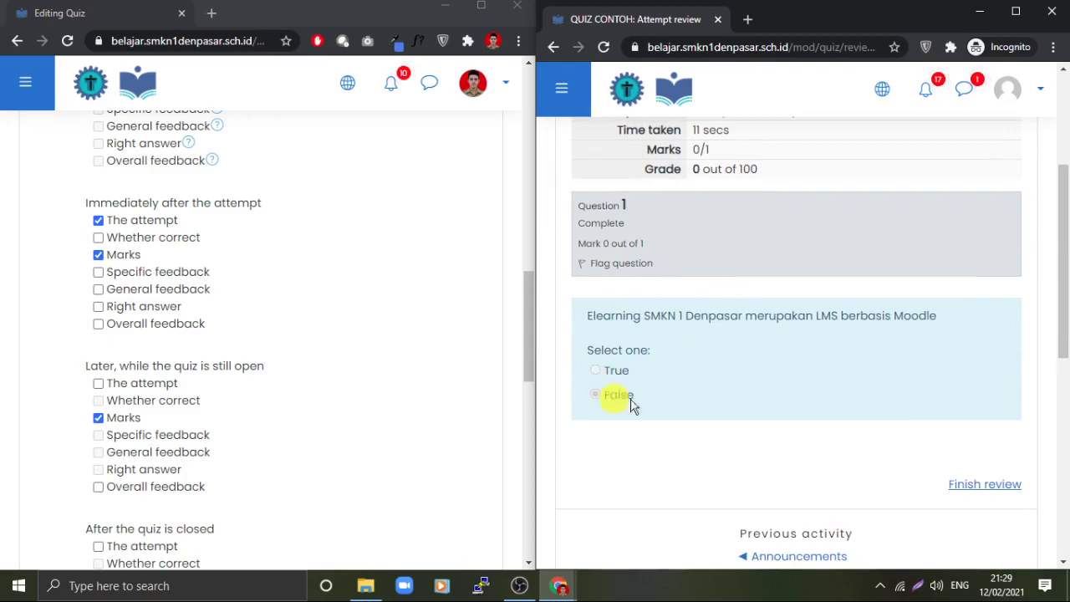
click(989, 494)
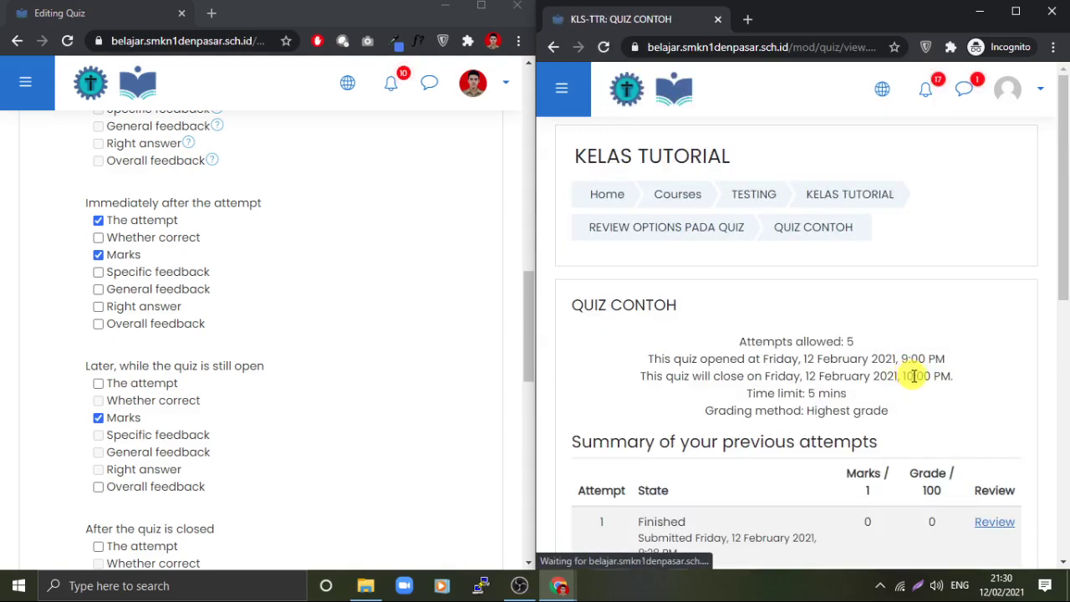
- Reload the student's quiz page and check whether the first attempt can still be reviewed
scroll(916, 384, down, 2)
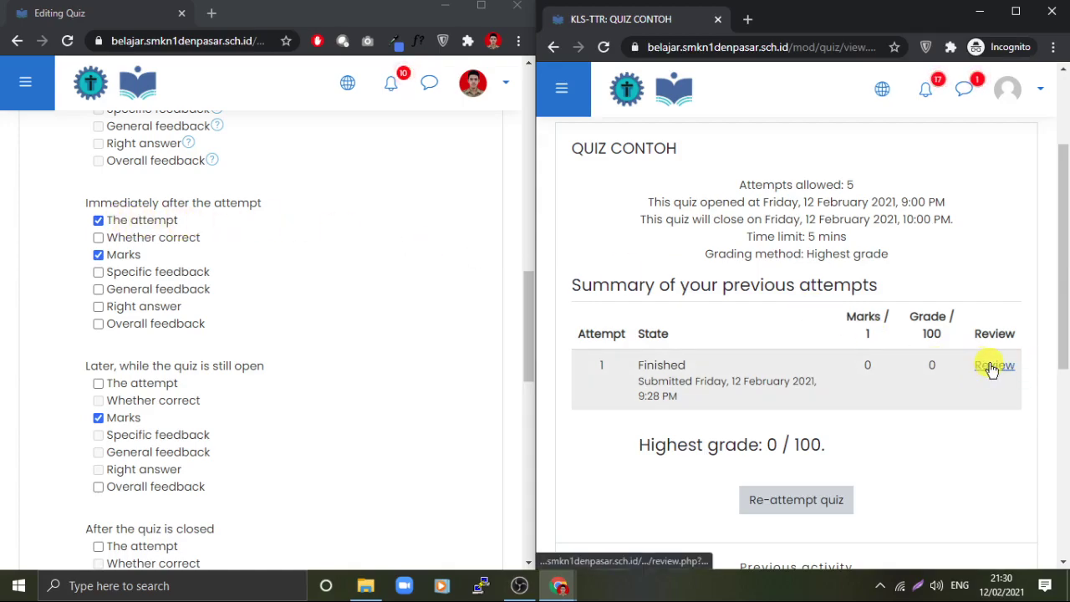
click(604, 48)
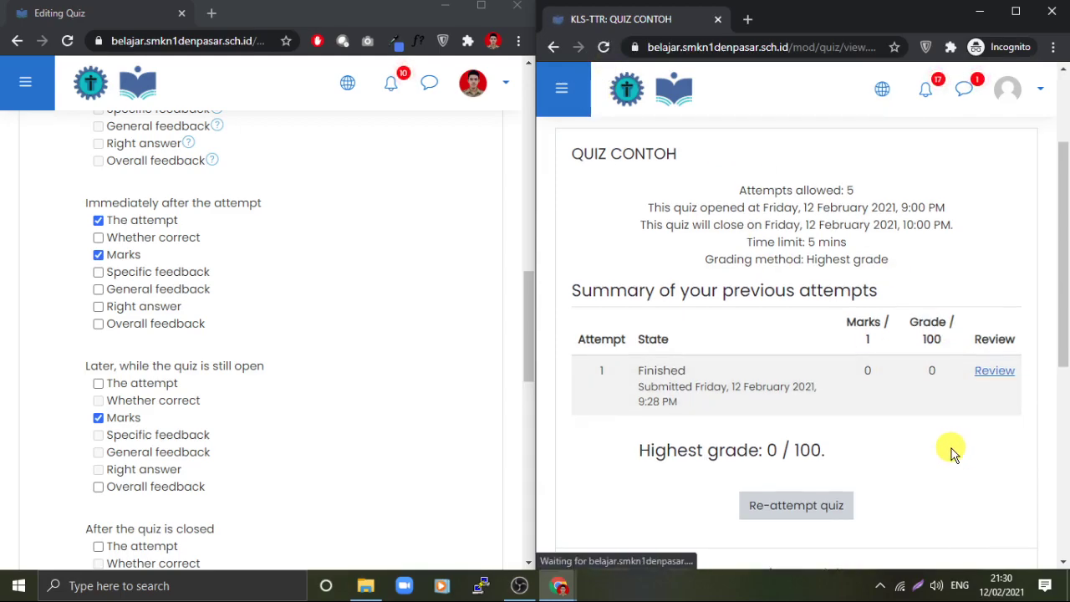
scroll(836, 418, down, 1)
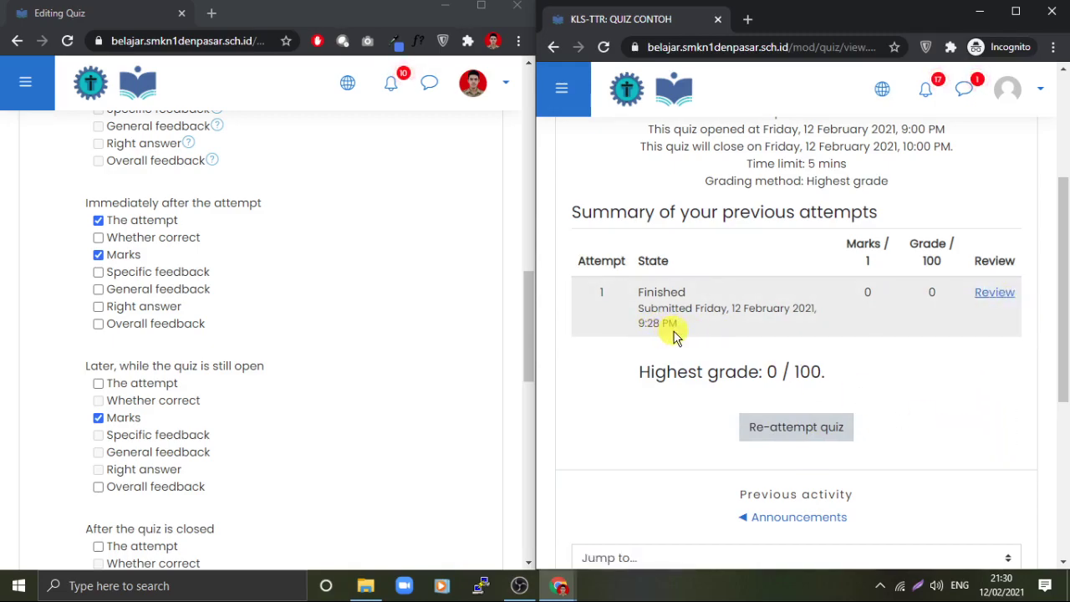
- Re-attempt the quiz as the student and answer question 1 with True
click(837, 427)
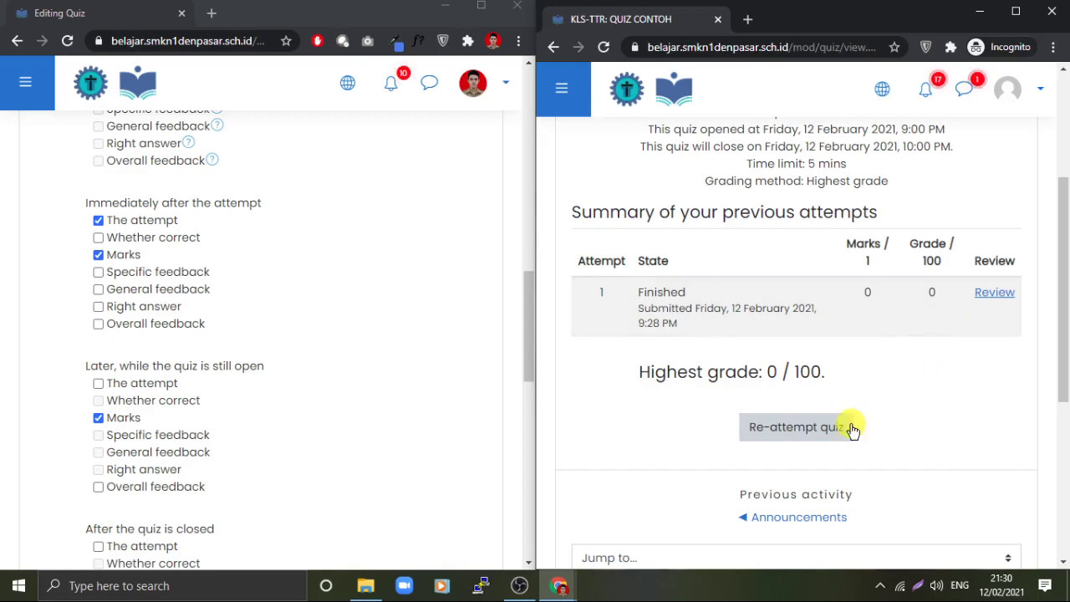
click(796, 426)
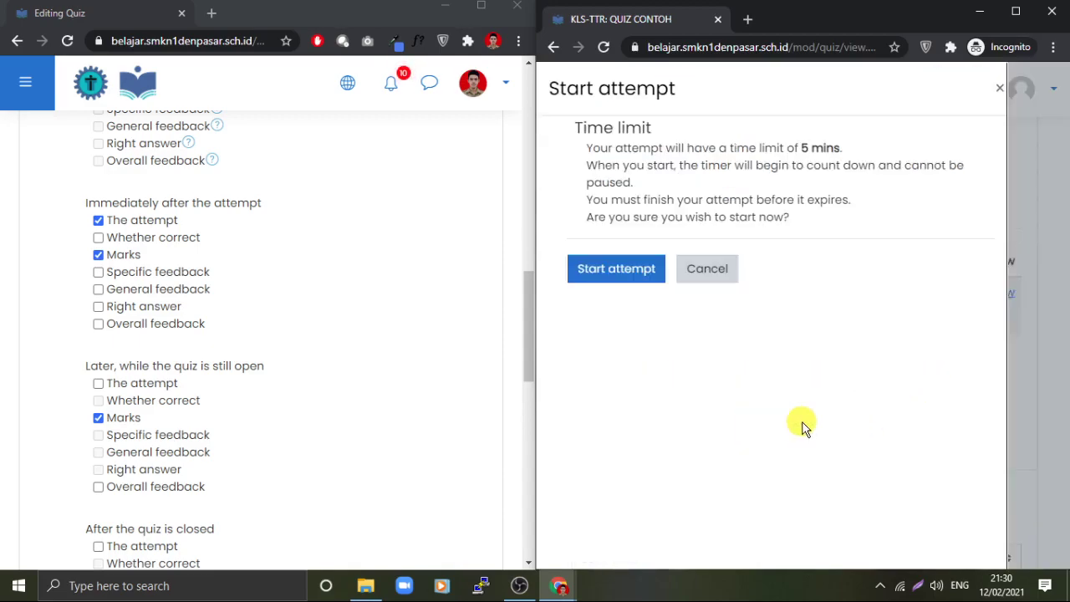
click(638, 278)
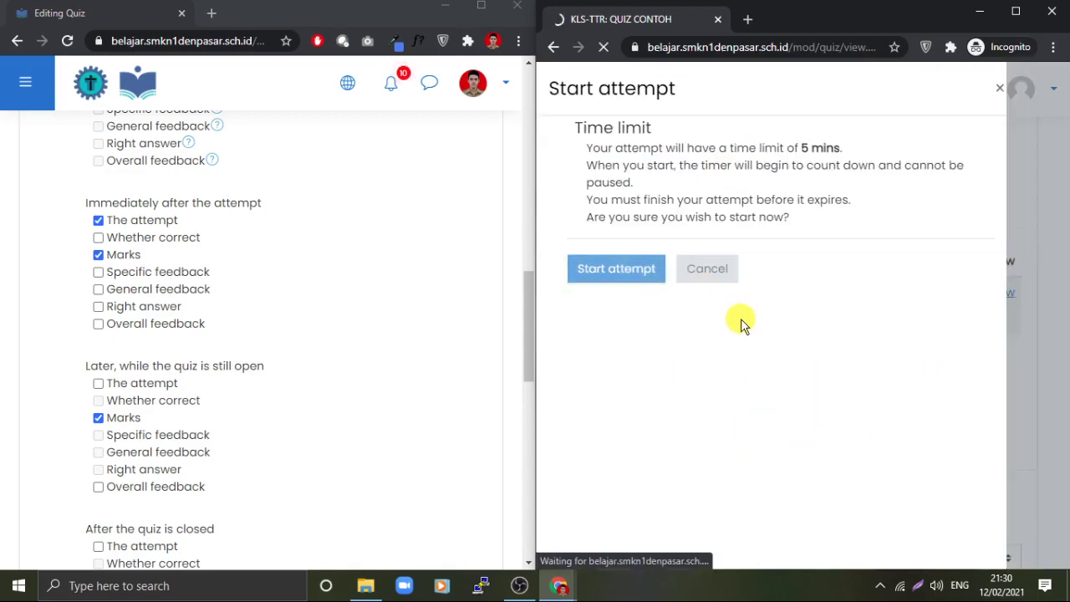
scroll(777, 327, down, 2)
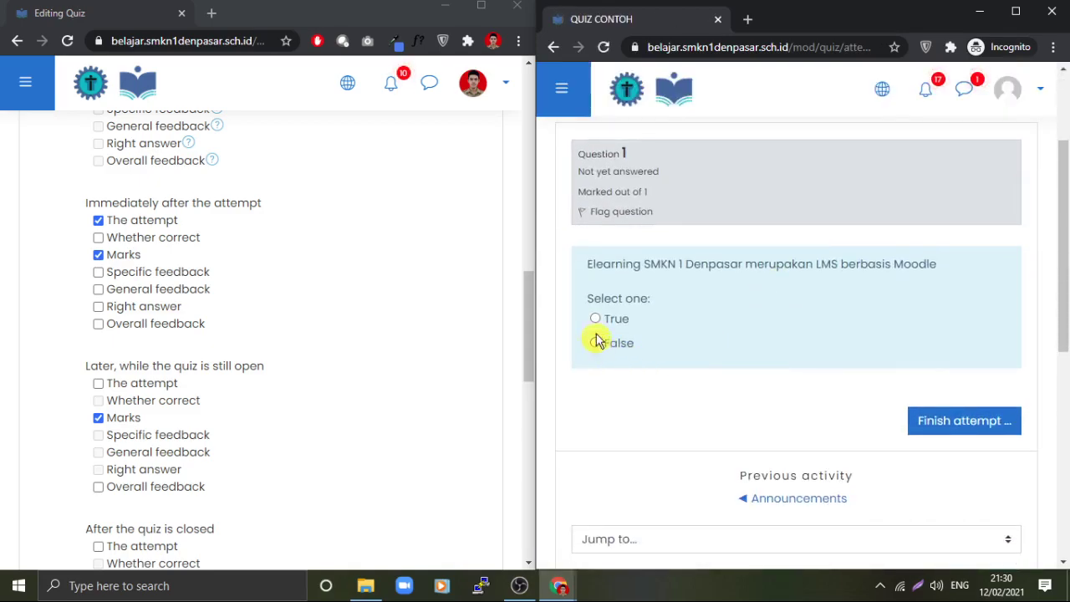
- Finish the student's second attempt and confirm submitting all answers
click(961, 421)
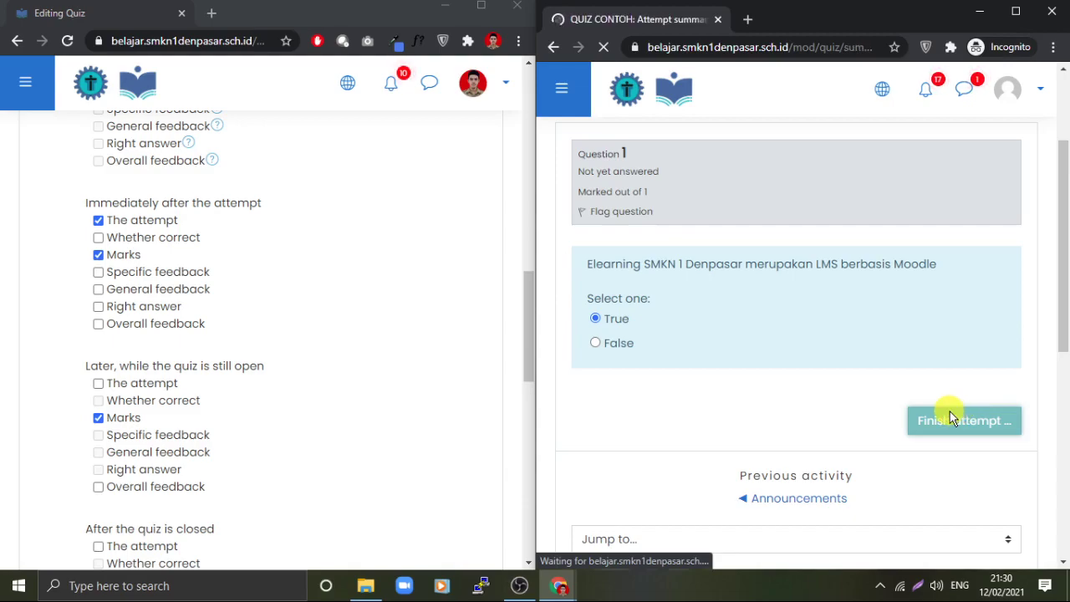
scroll(893, 416, down, 3)
click(796, 351)
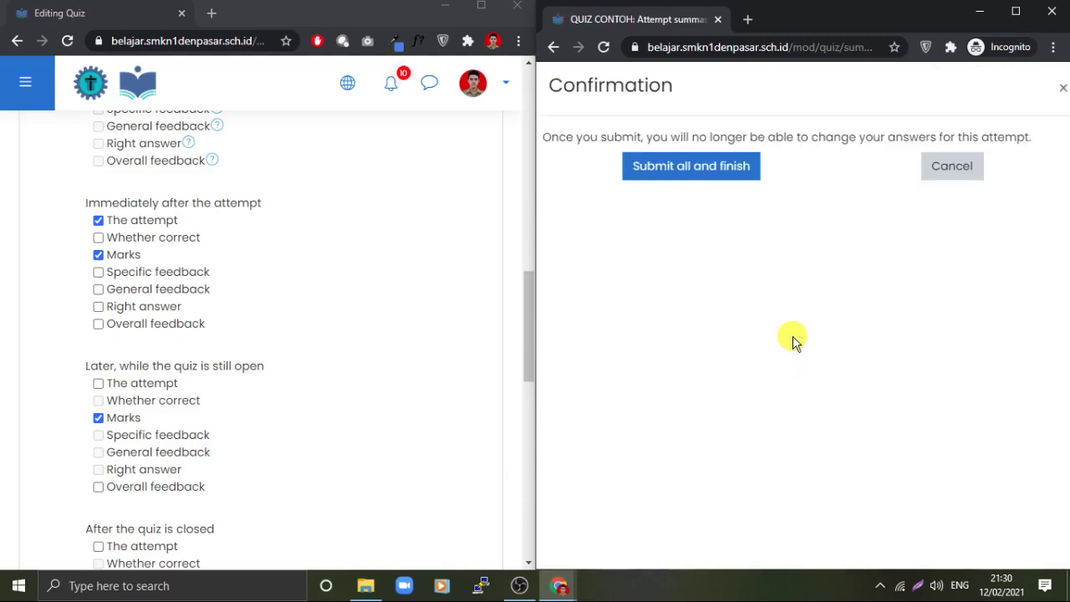
click(701, 169)
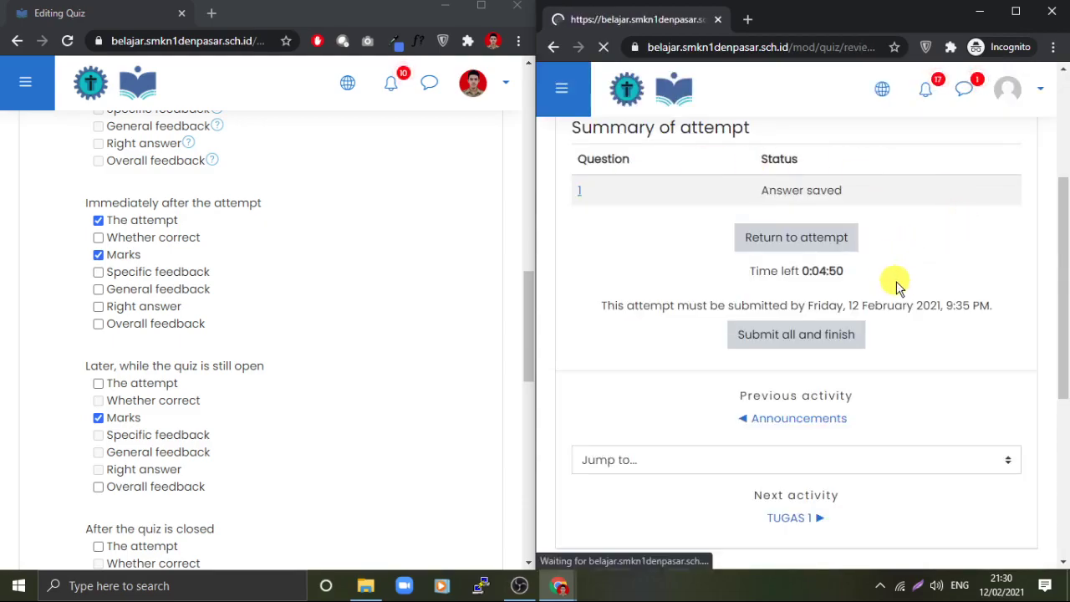
- Examine the second attempt's review, finish the review, and check the highest grade in the attempts summary
scroll(900, 297, down, 3)
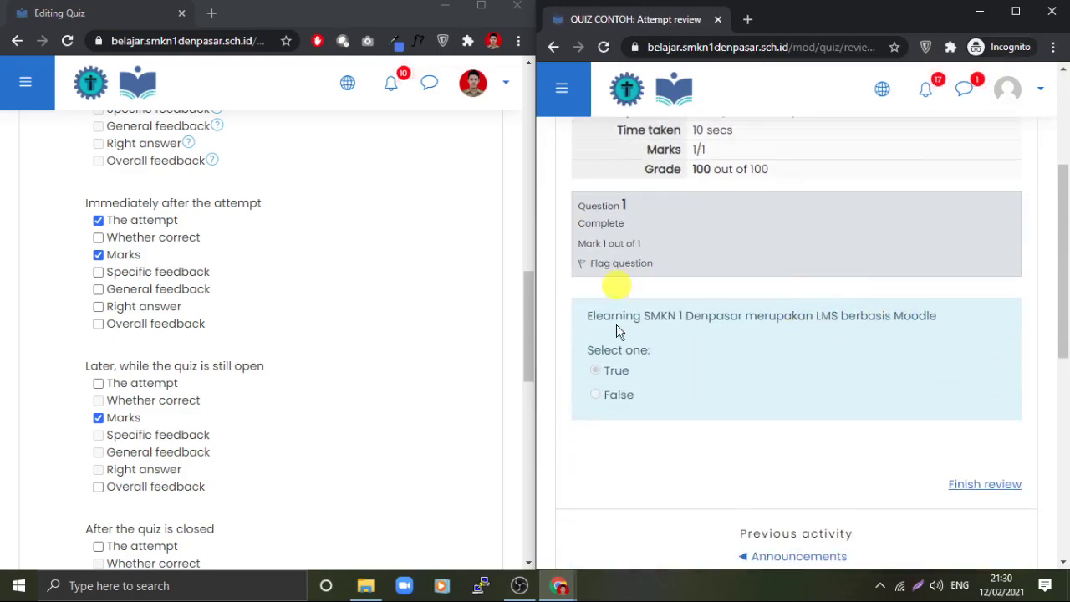
click(982, 487)
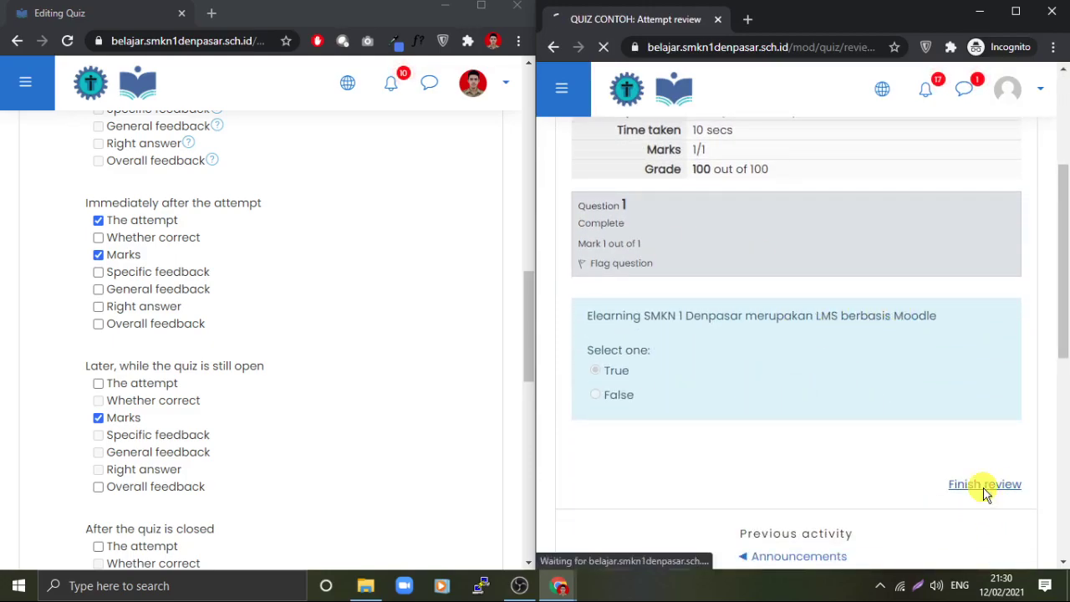
scroll(958, 468, down, 3)
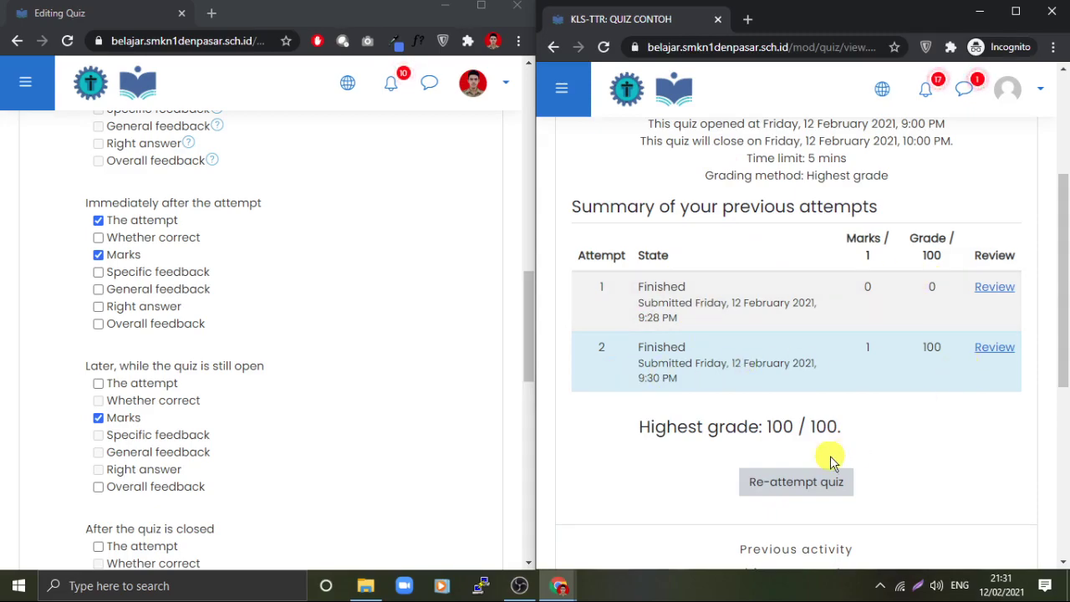
drag(769, 427, 840, 420)
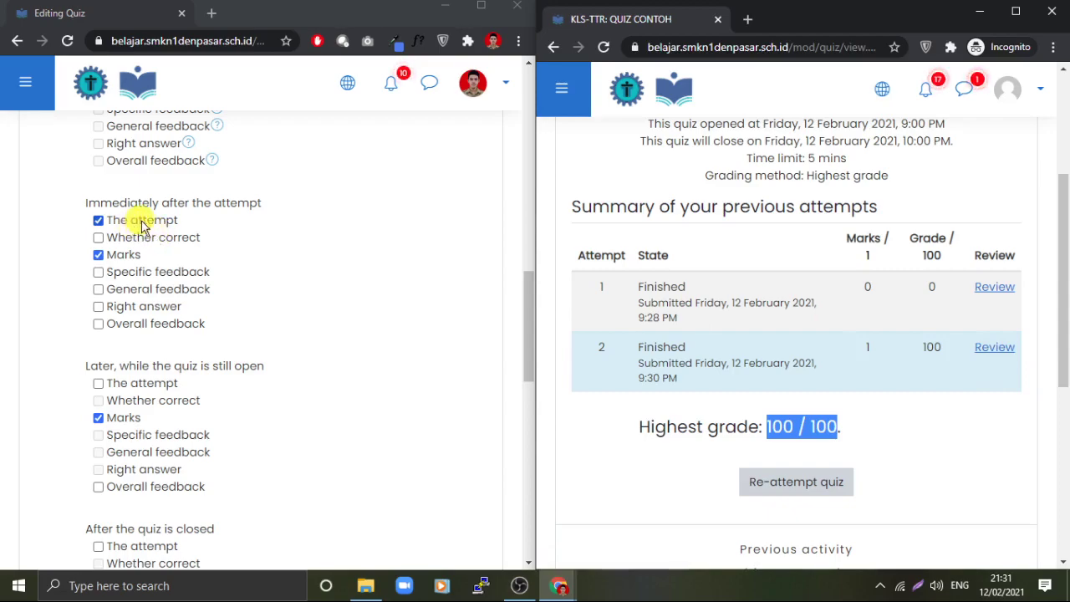
- Reload the student's quiz page and check the review permission of the first attempt
click(605, 47)
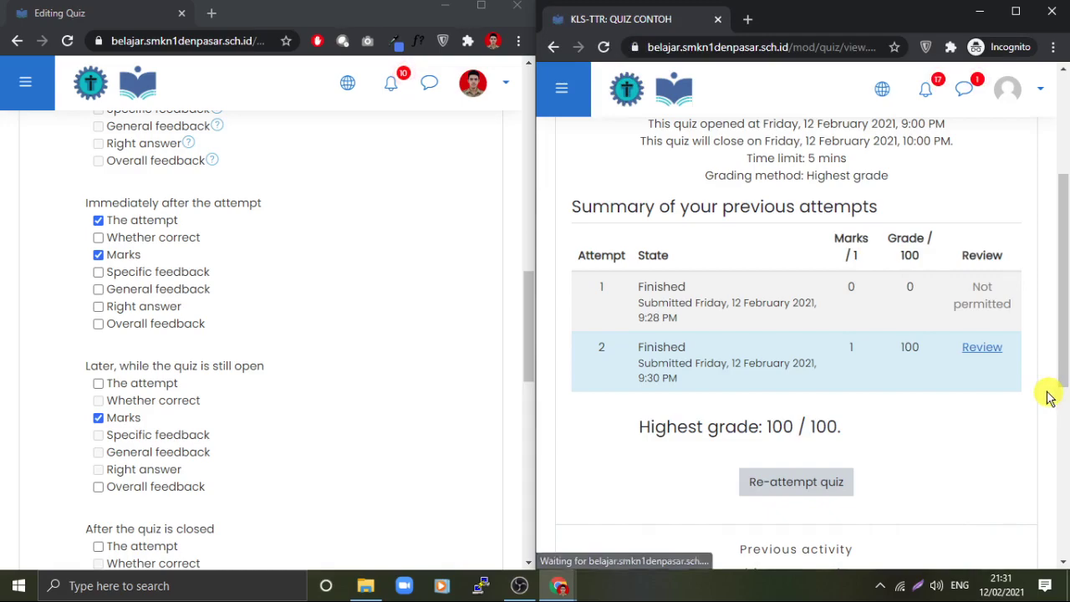
drag(975, 286, 1016, 308)
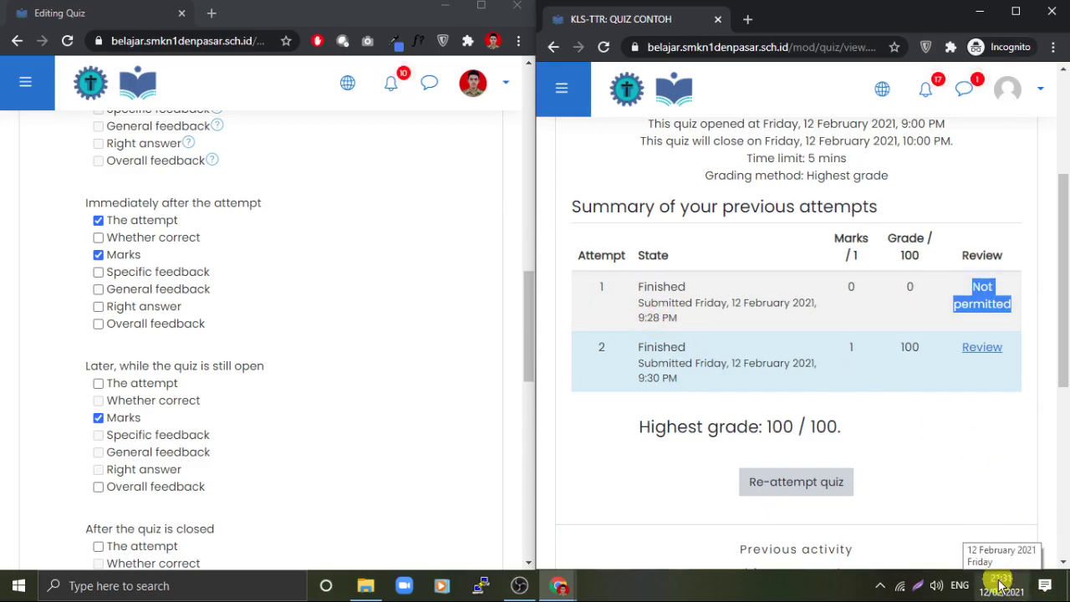
click(922, 311)
drag(977, 284, 1005, 296)
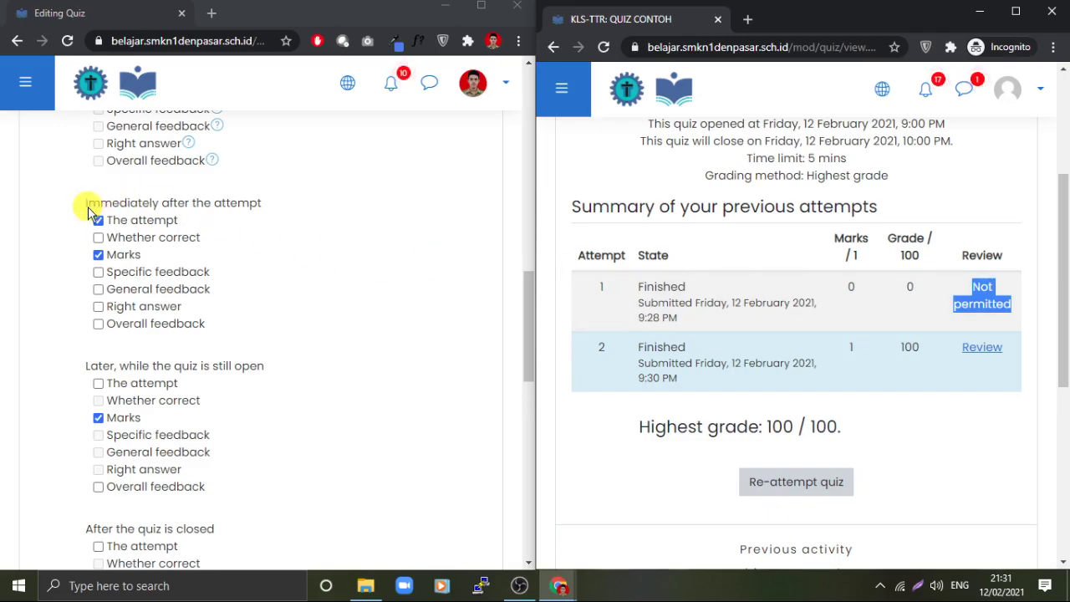
- Compare the Immediately after the attempt and Later, while the quiz is still open groups in the teacher's review options
drag(89, 205, 158, 204)
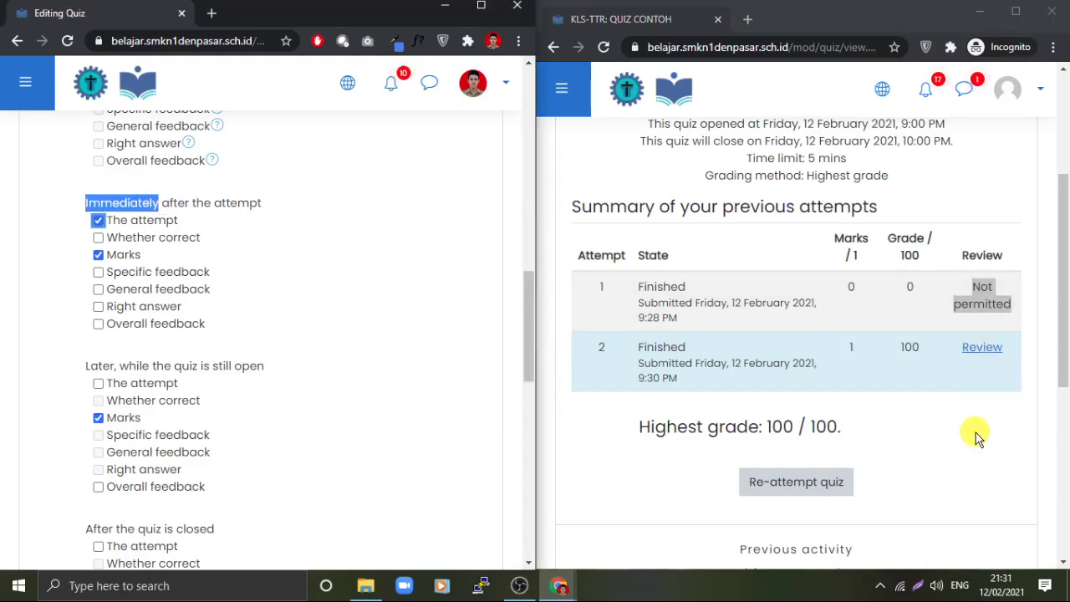
double_click(98, 366)
drag(155, 372, 260, 364)
click(264, 365)
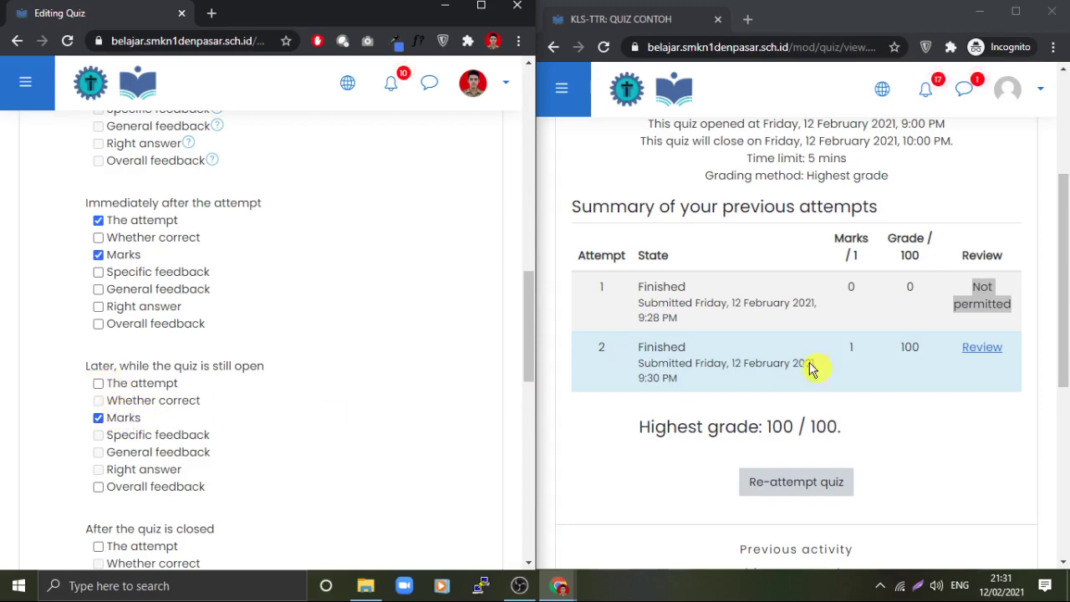
- Reload the student's quiz page again and check the second attempt's review access and the highest grade
click(605, 49)
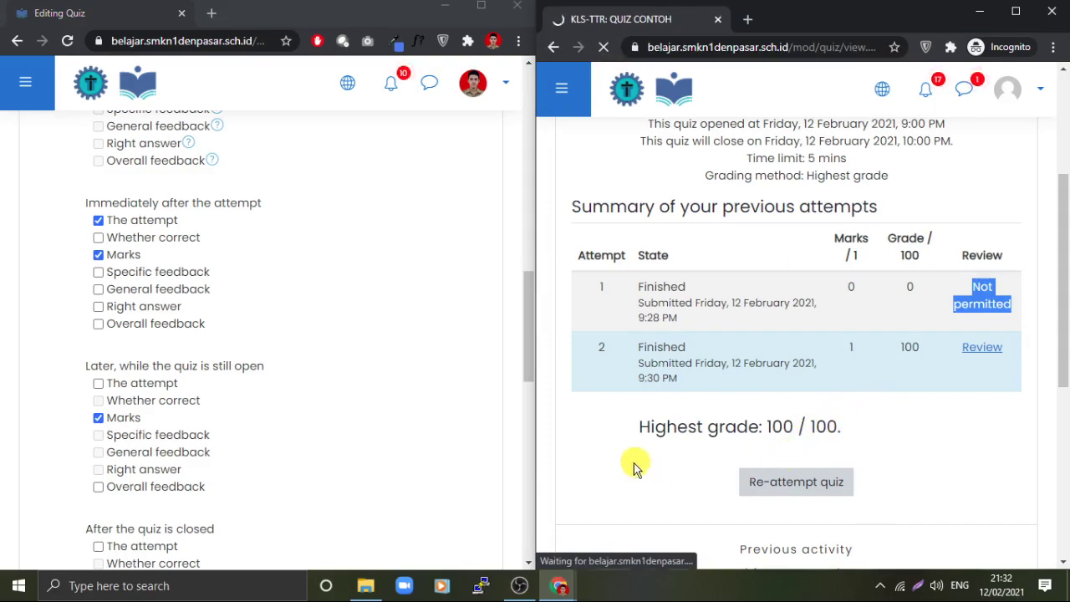
click(613, 444)
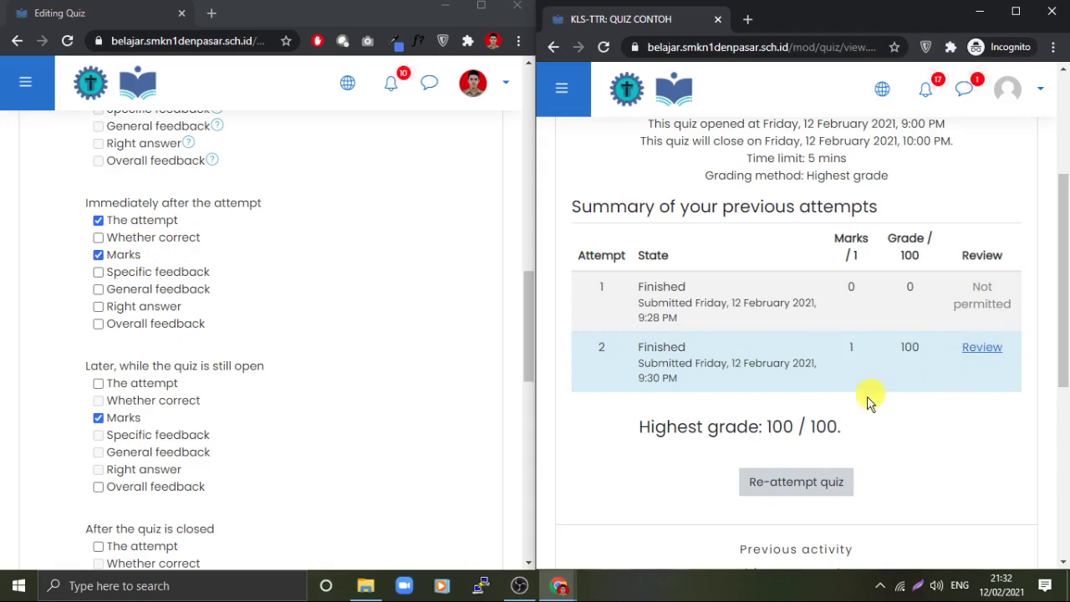
drag(768, 426, 845, 427)
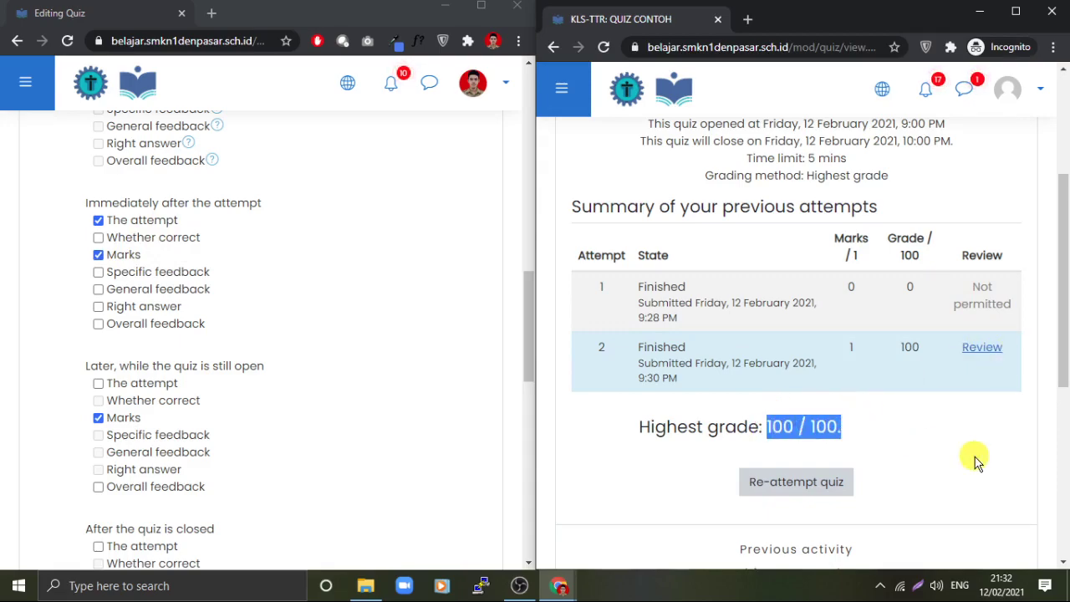
click(668, 485)
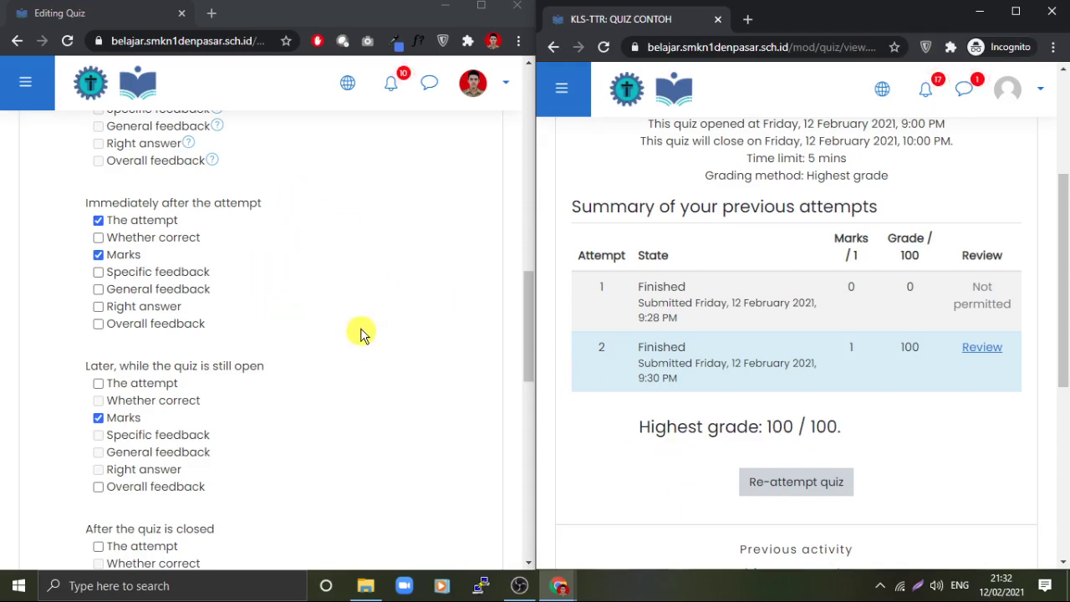
- Enable The attempt and Whether correct under Later, while the quiz is still open in the teacher's review options
scroll(353, 305, up, 1)
scroll(322, 305, down, 1)
drag(83, 368, 260, 364)
click(268, 366)
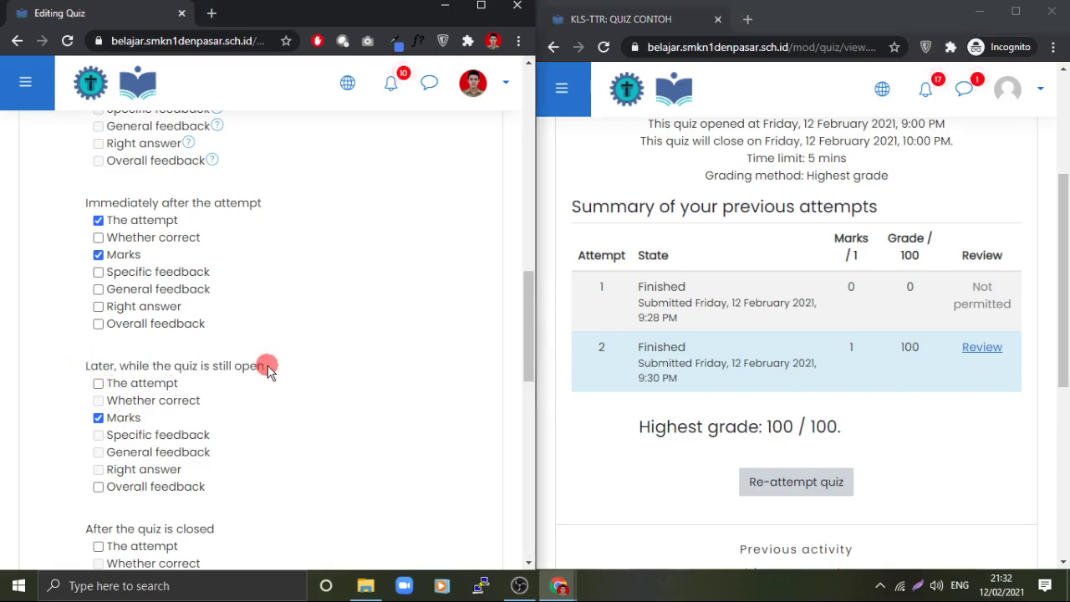
scroll(285, 365, down, 1)
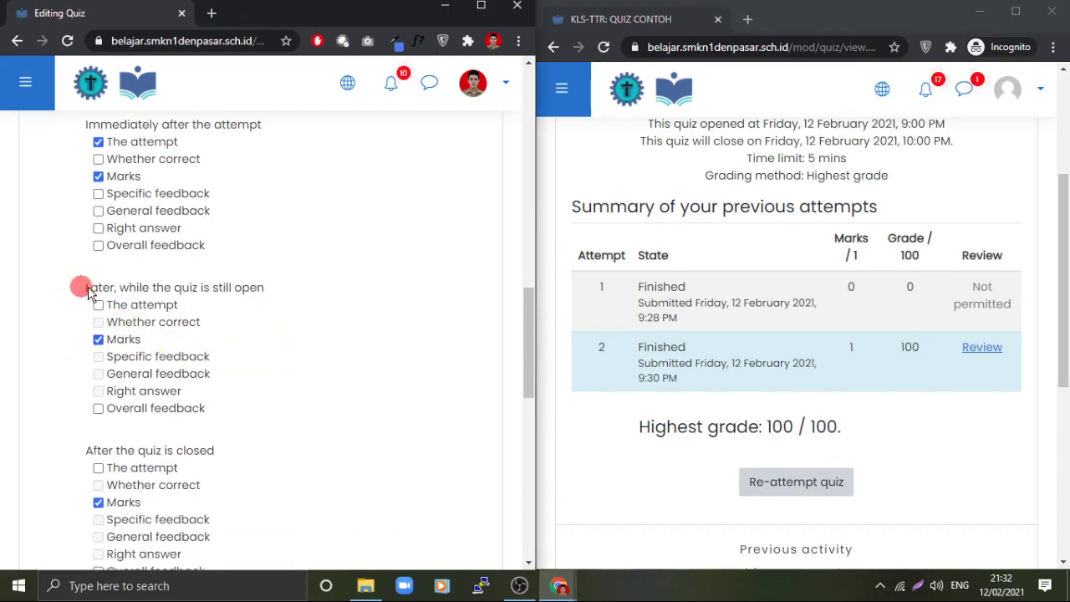
triple_click(261, 299)
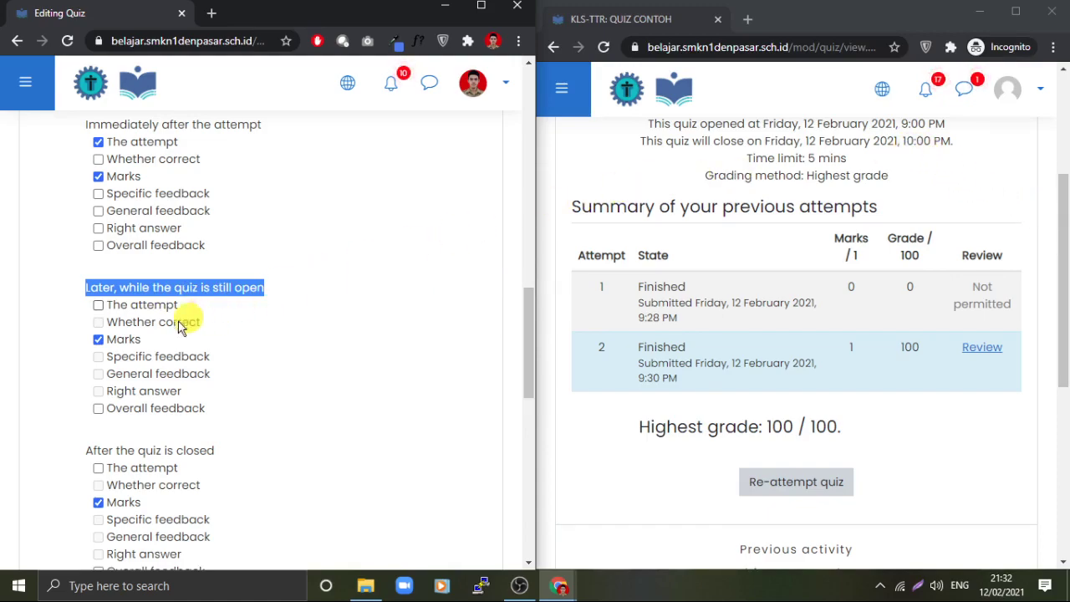
click(98, 306)
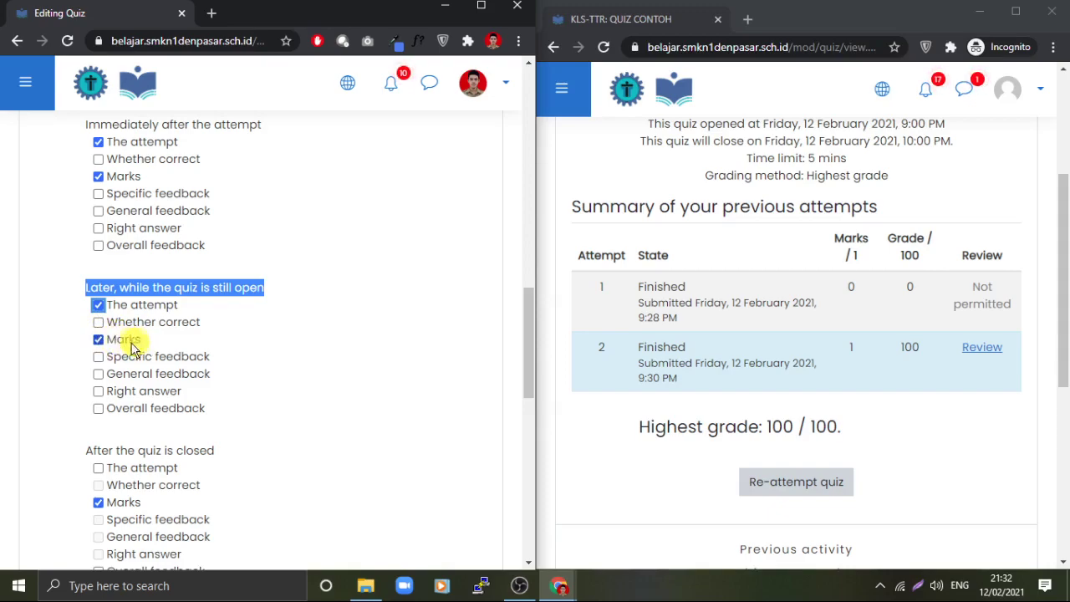
click(99, 325)
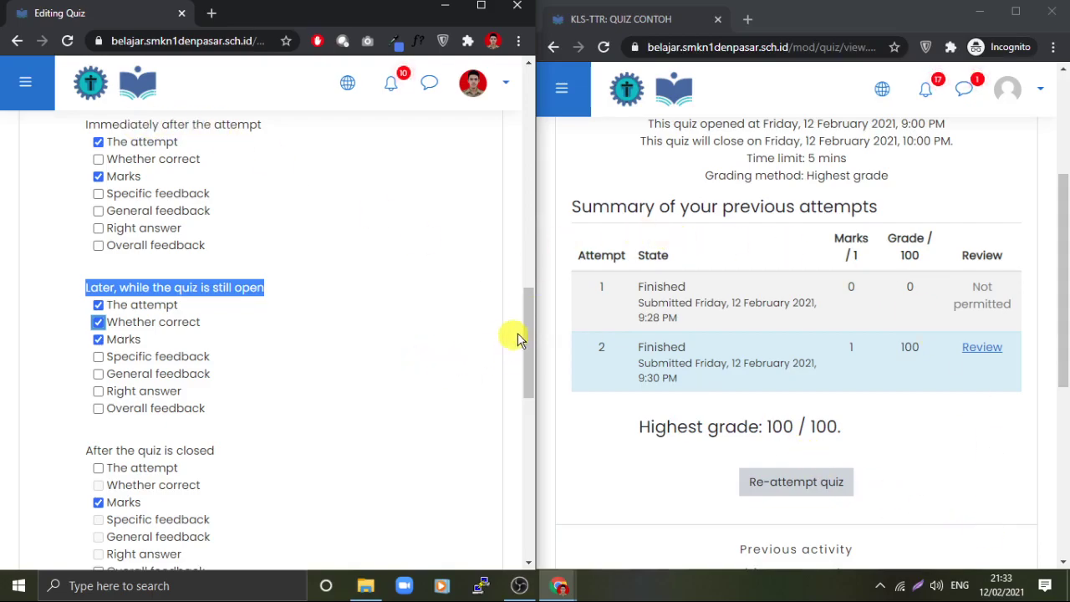
- Save and display the quiz as the teacher, and reload the student's page to check review access to both attempts
drag(524, 330, 530, 477)
click(334, 268)
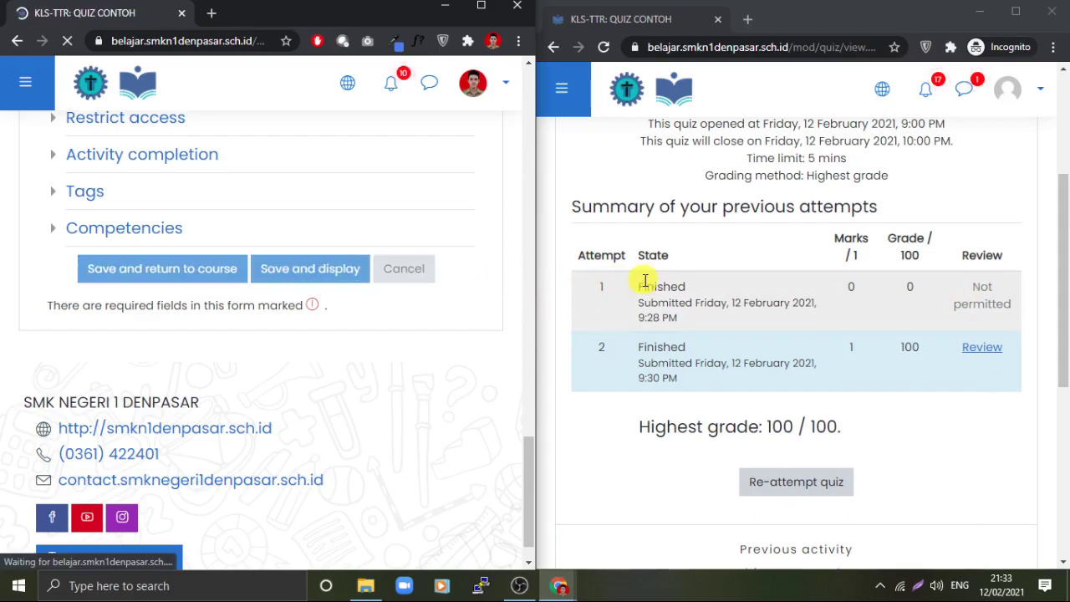
click(604, 46)
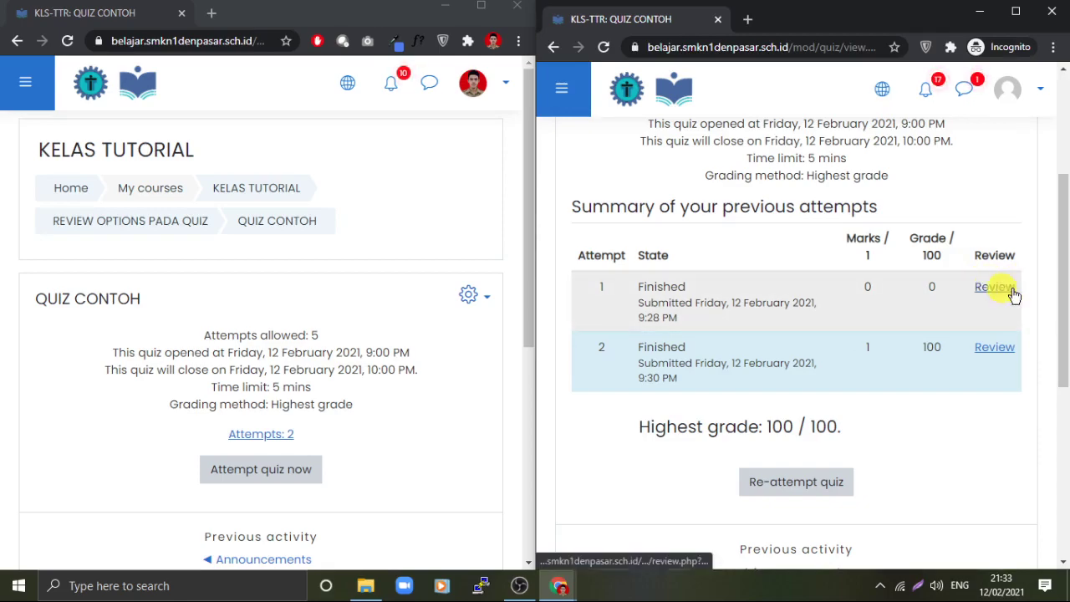
- Open the teacher's quiz settings and examine the review options under Later, while the quiz is still open
click(471, 295)
click(378, 328)
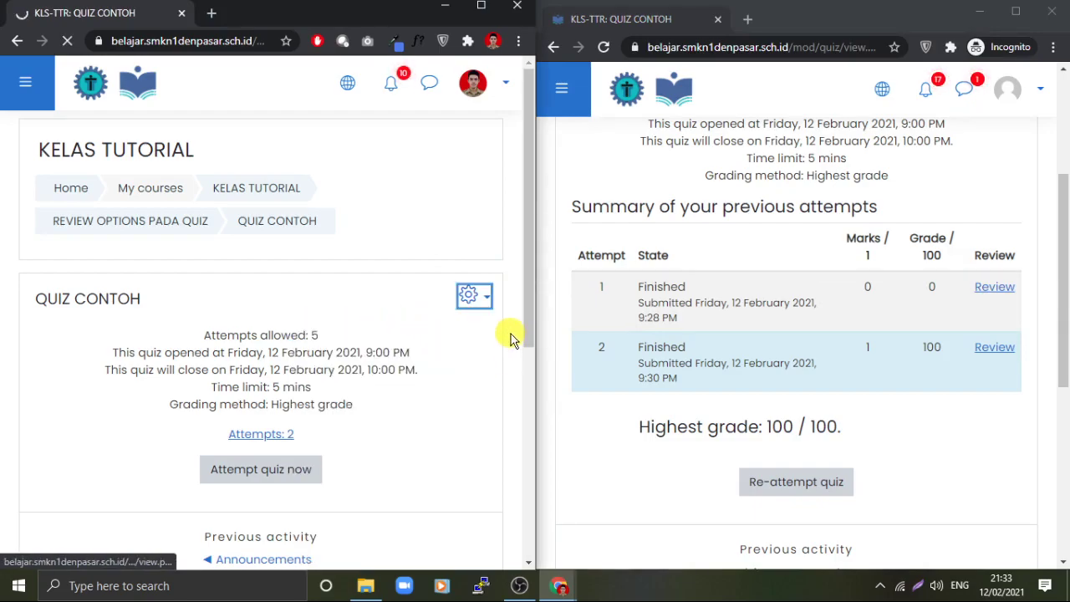
drag(530, 296, 531, 482)
scroll(310, 431, down, 1)
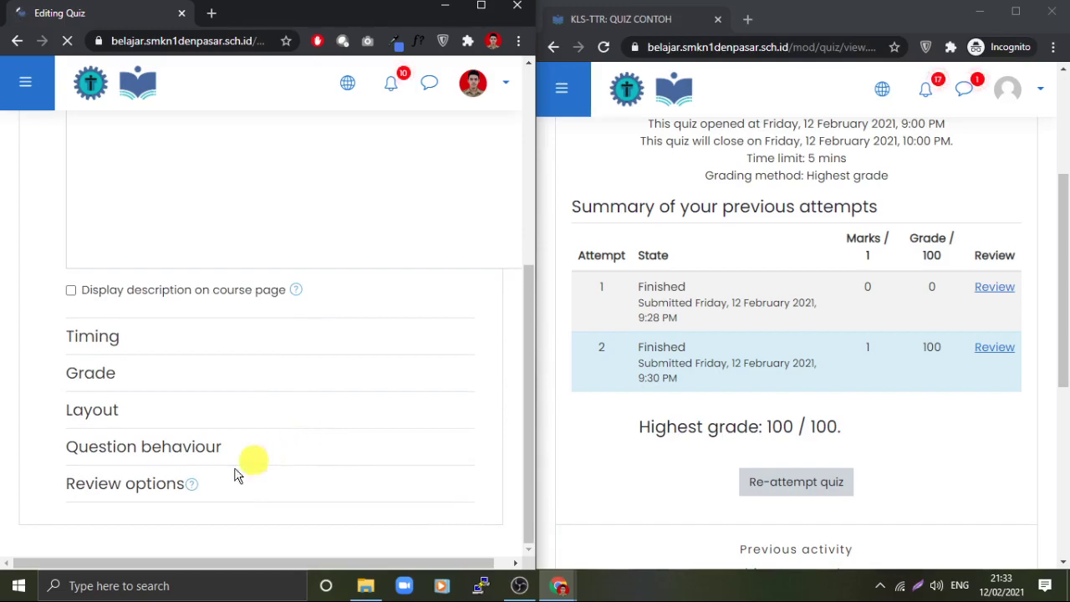
scroll(437, 387, down, 2)
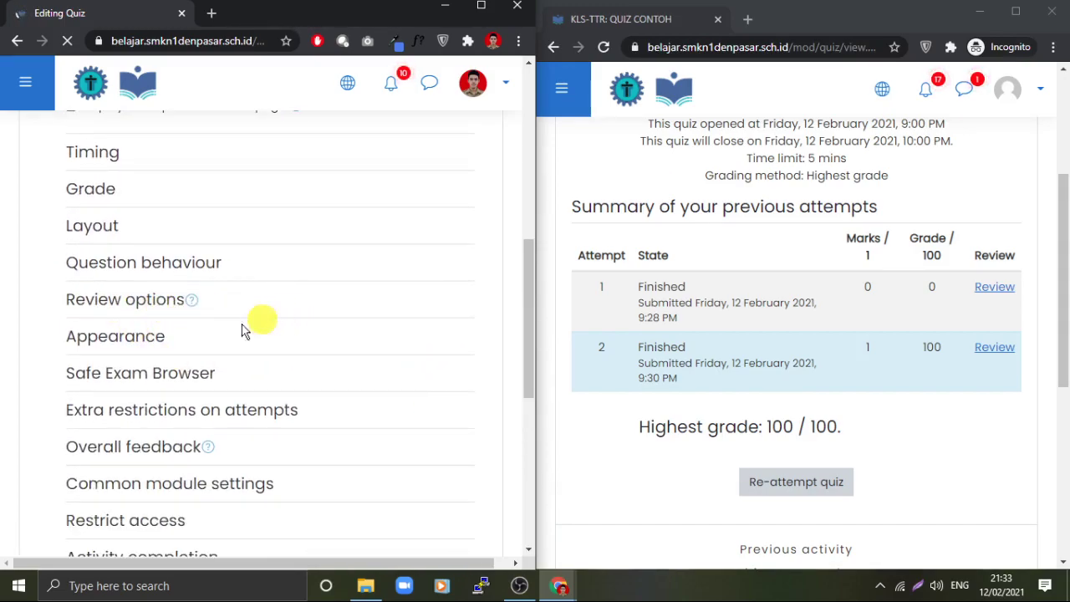
scroll(255, 346, down, 1)
scroll(143, 320, up, 1)
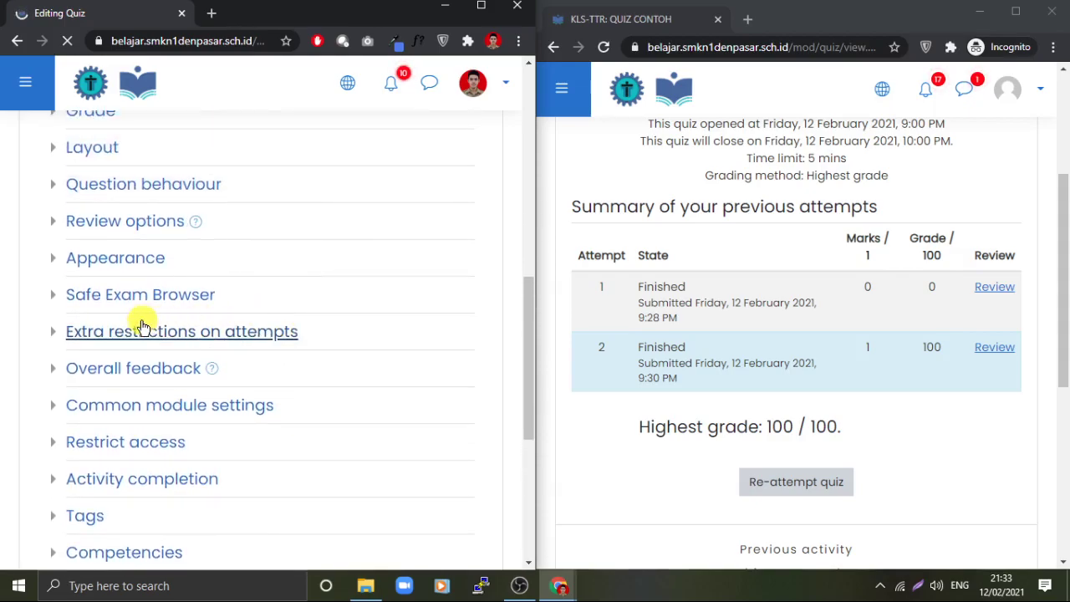
click(122, 224)
scroll(311, 310, down, 3)
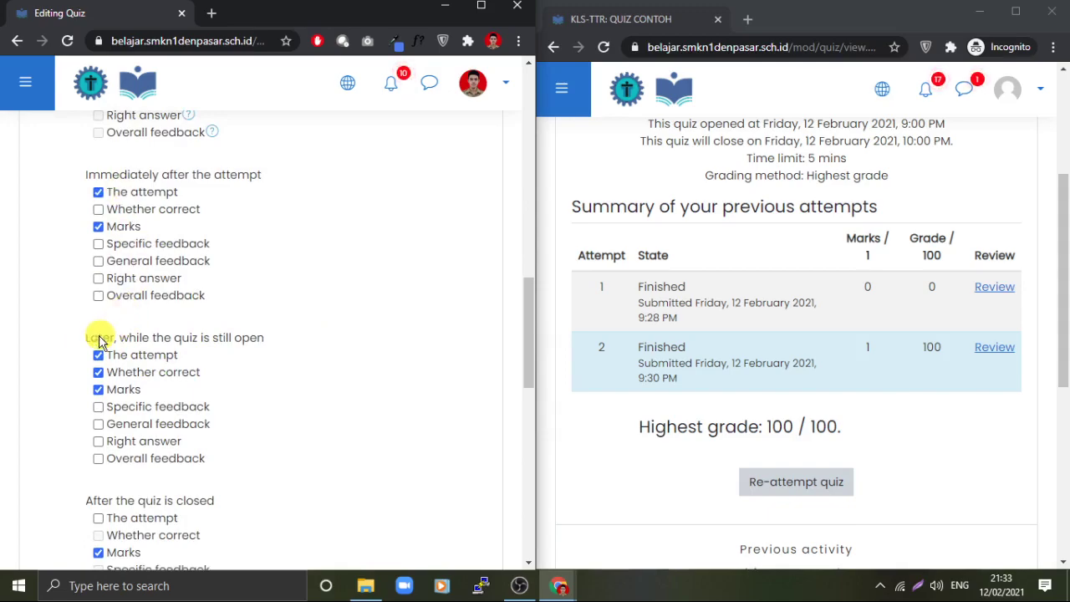
drag(87, 338, 261, 343)
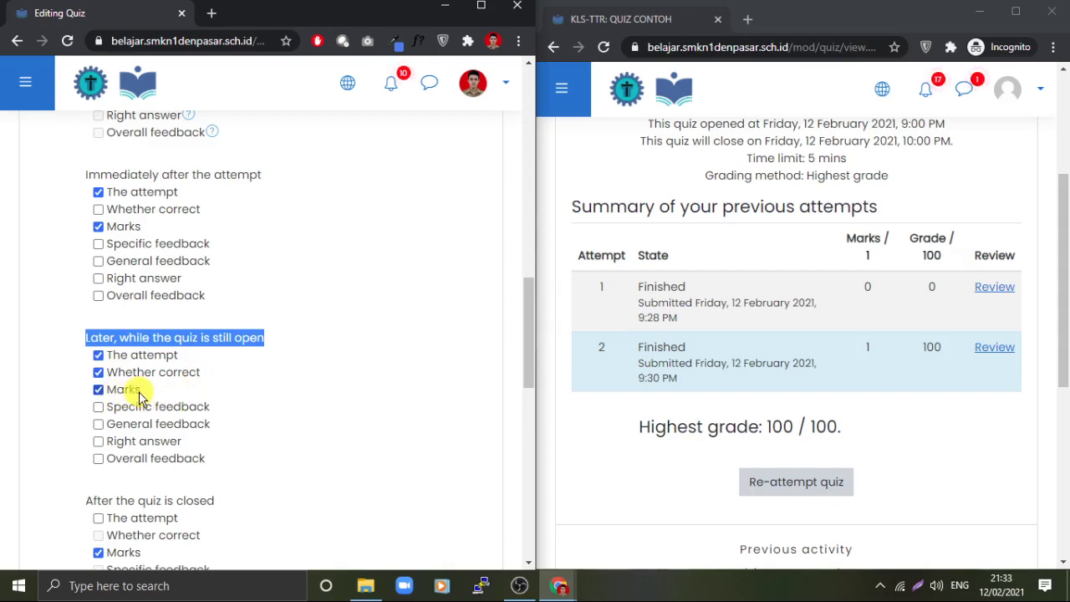
- Check the highest grade on the student's page, review the first attempt's answer and correctness mark, and finish the review
drag(848, 432, 766, 428)
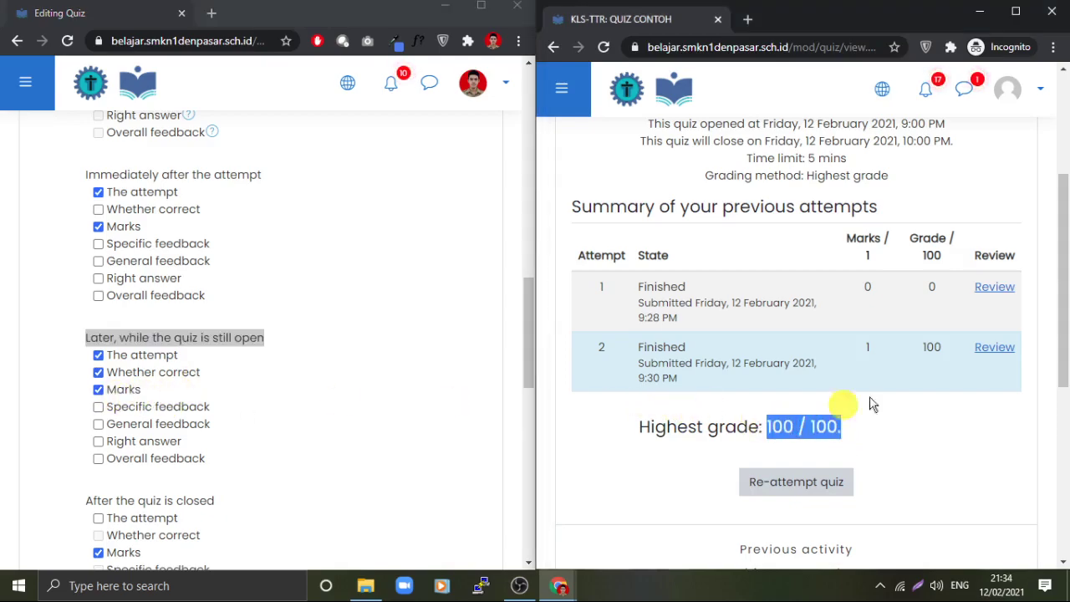
click(997, 288)
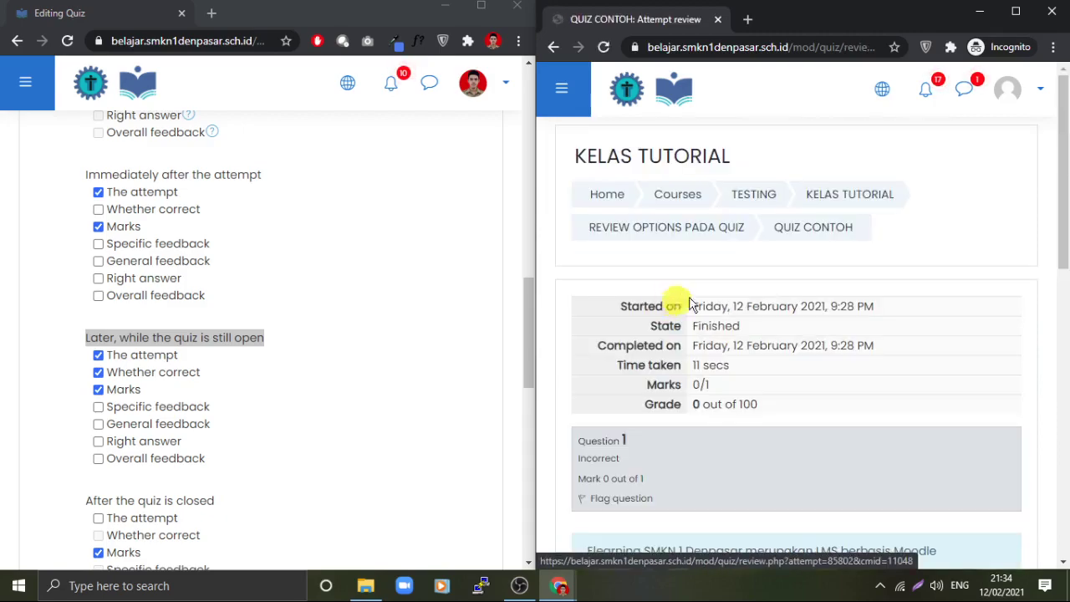
scroll(727, 305, down, 3)
scroll(732, 314, down, 2)
double_click(608, 324)
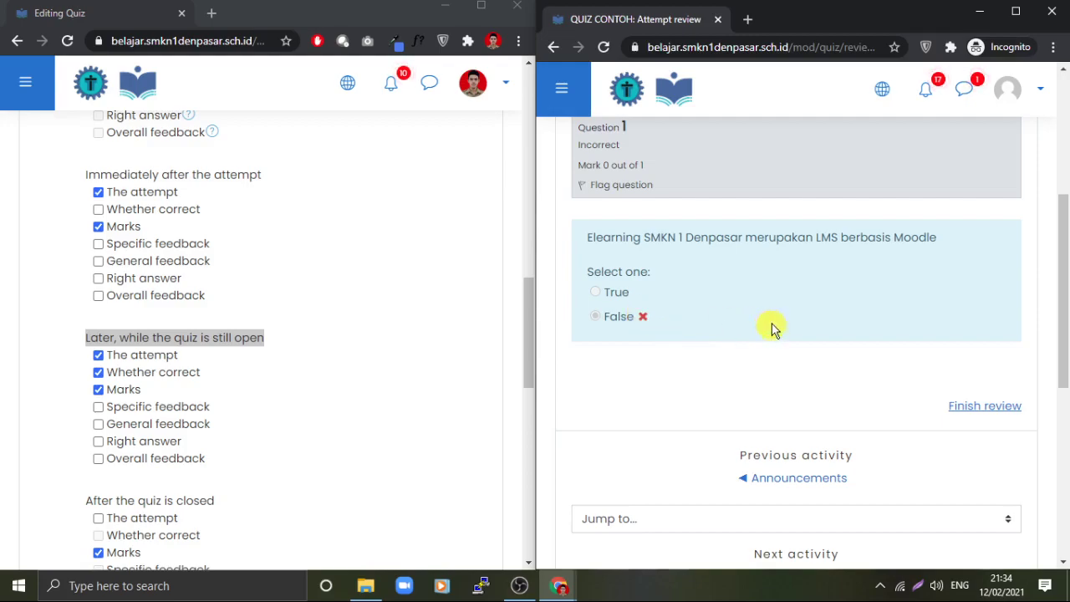
click(968, 406)
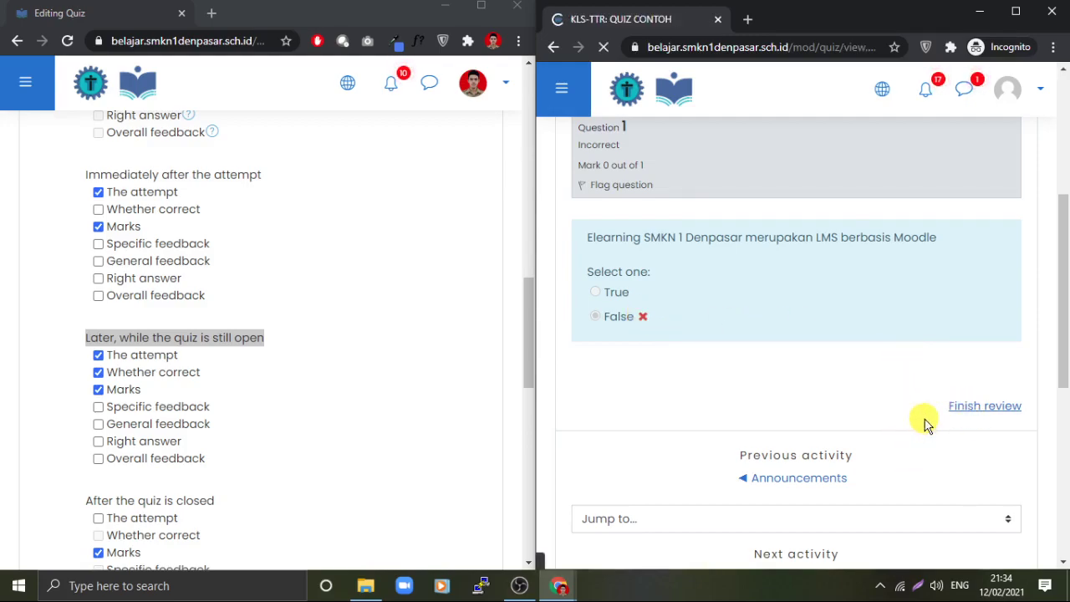
- Review the student's second attempt, examine its answer, marks and correctness, and return to the attempts summary
scroll(956, 464, down, 3)
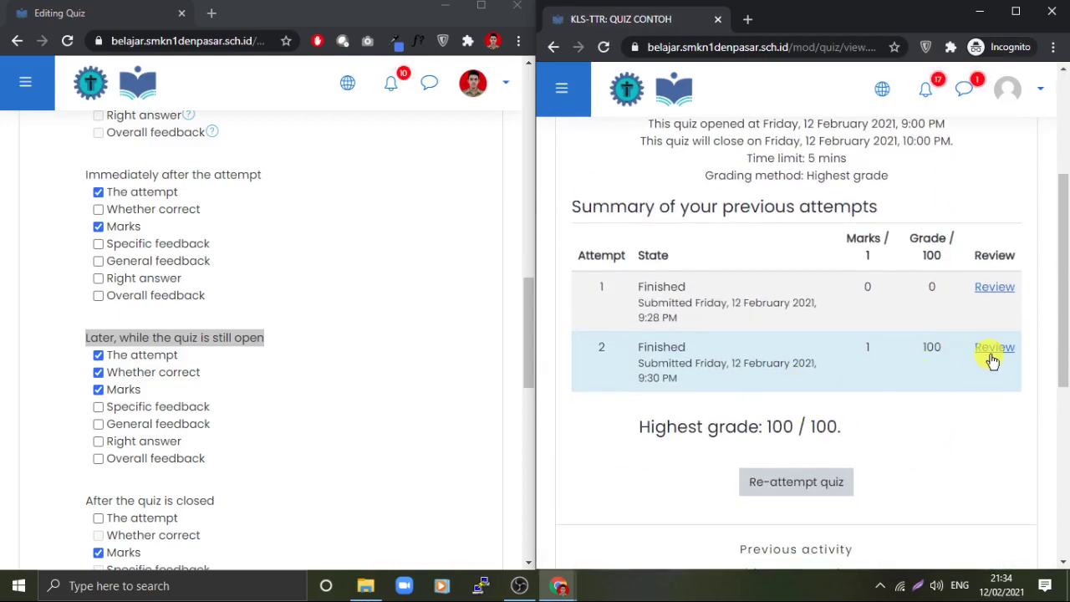
click(991, 358)
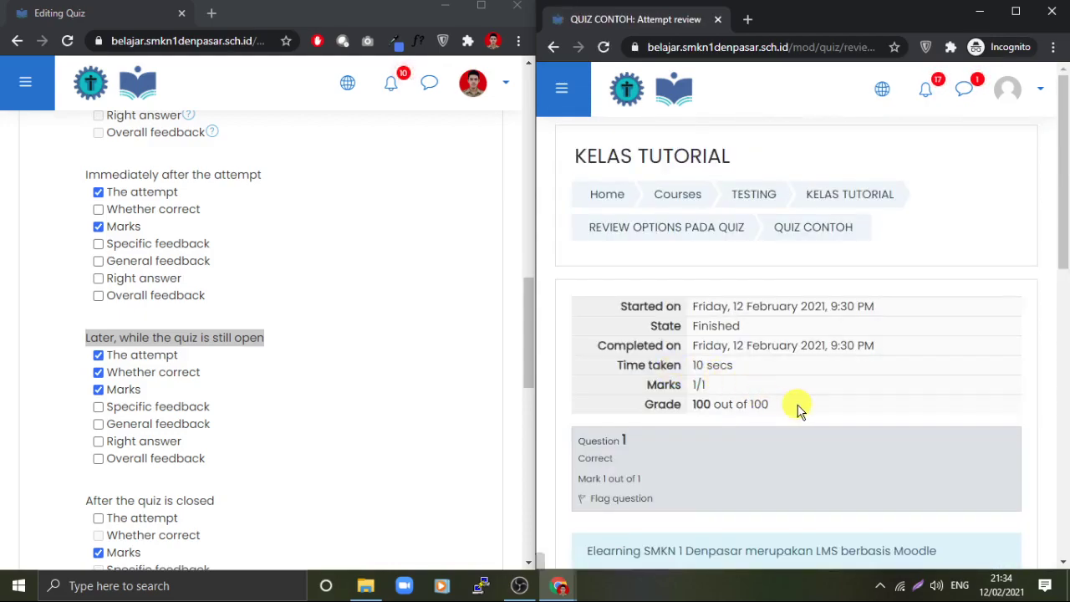
scroll(799, 410, down, 3)
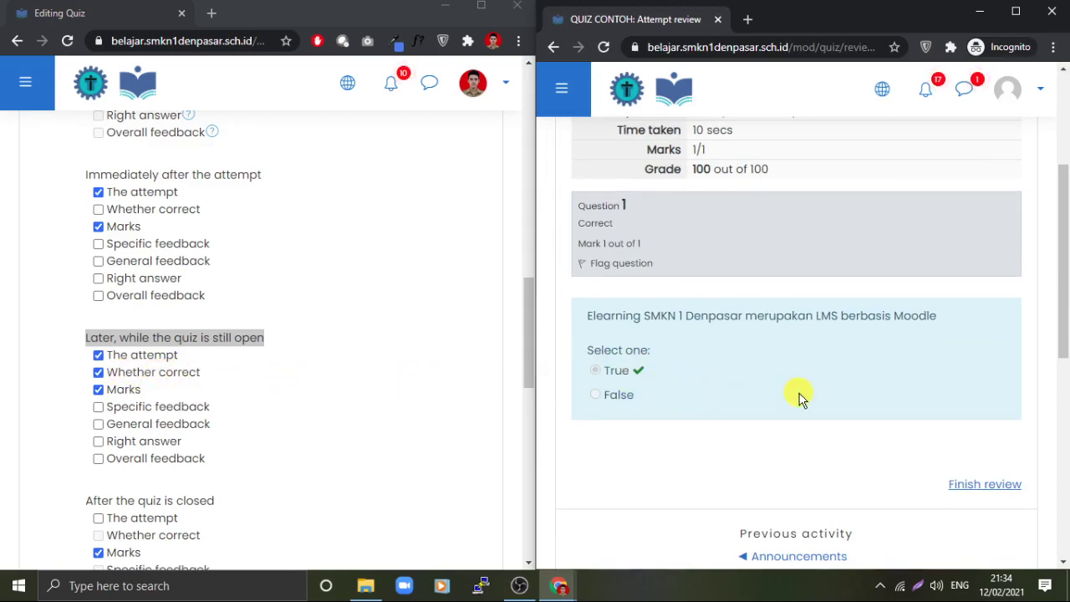
click(978, 488)
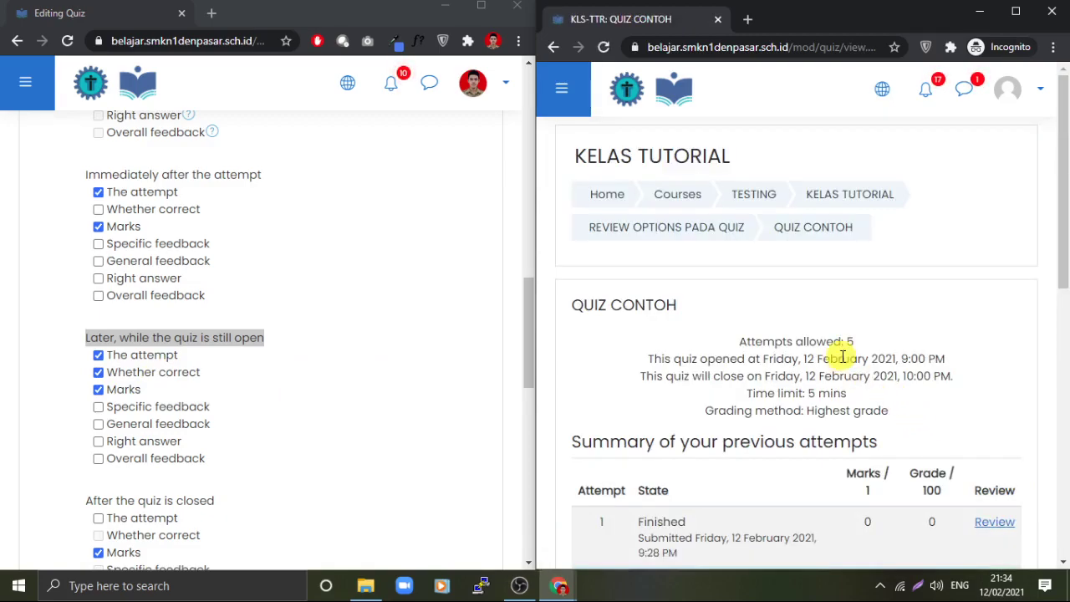
scroll(815, 341, down, 2)
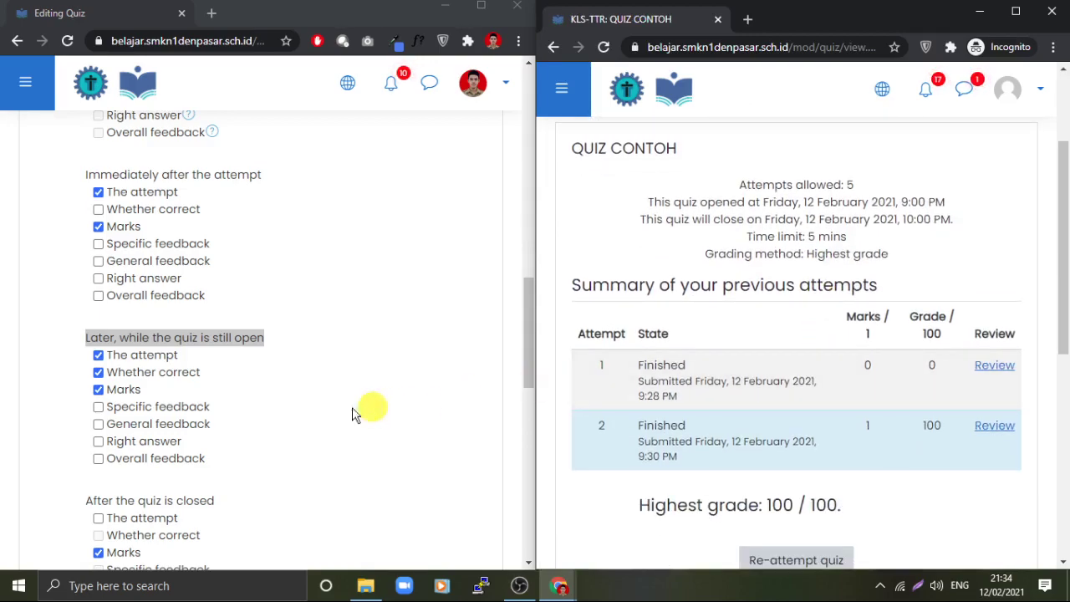
- Enable The attempt, Whether correct and Right answer under After the quiz is closed, and save and display the teacher's quiz
scroll(366, 351, down, 2)
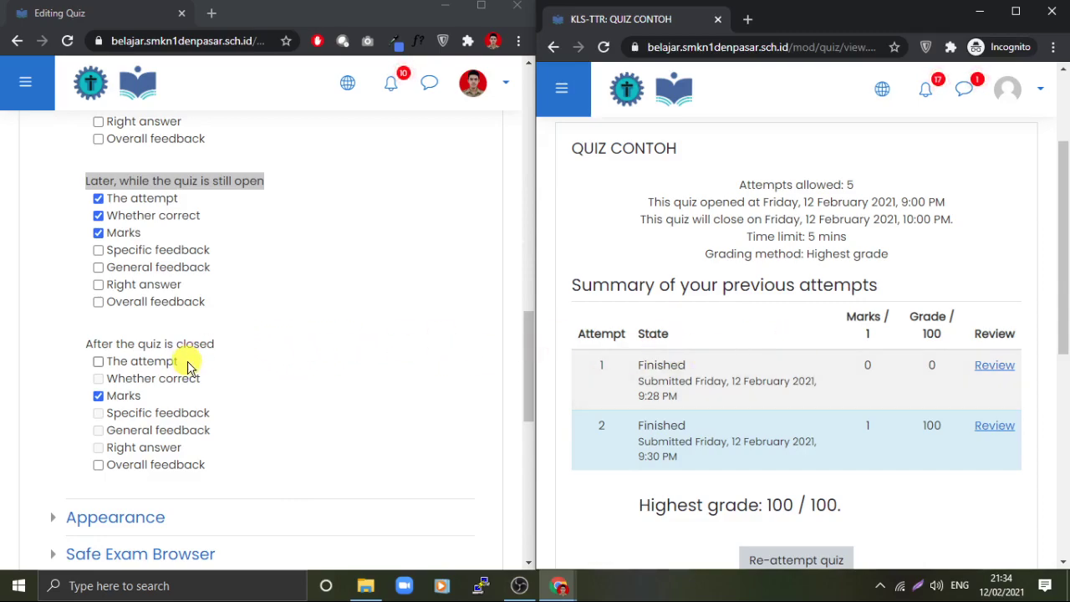
click(98, 362)
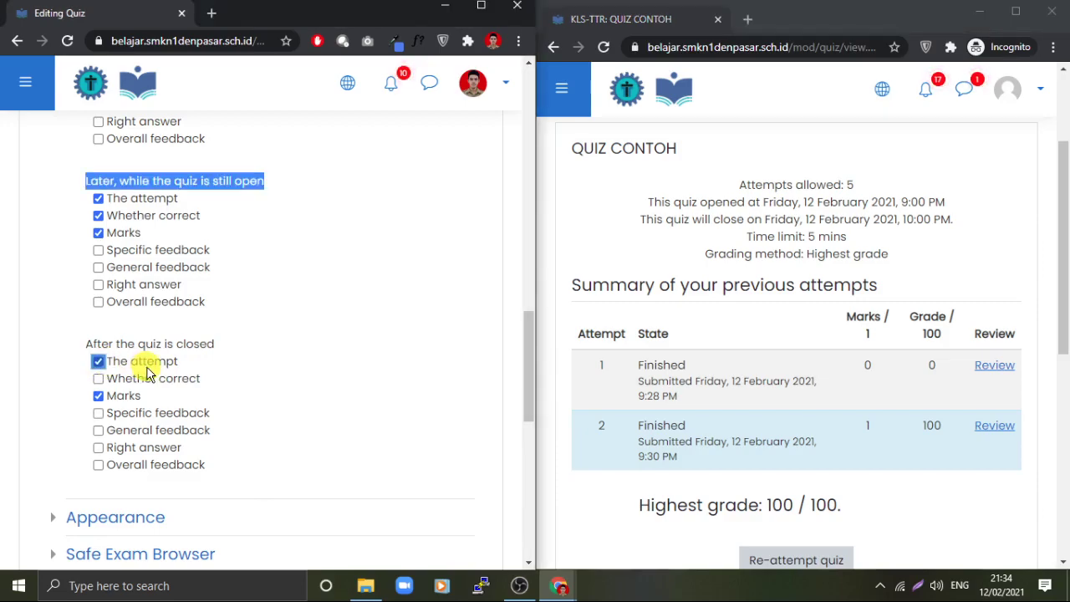
click(99, 380)
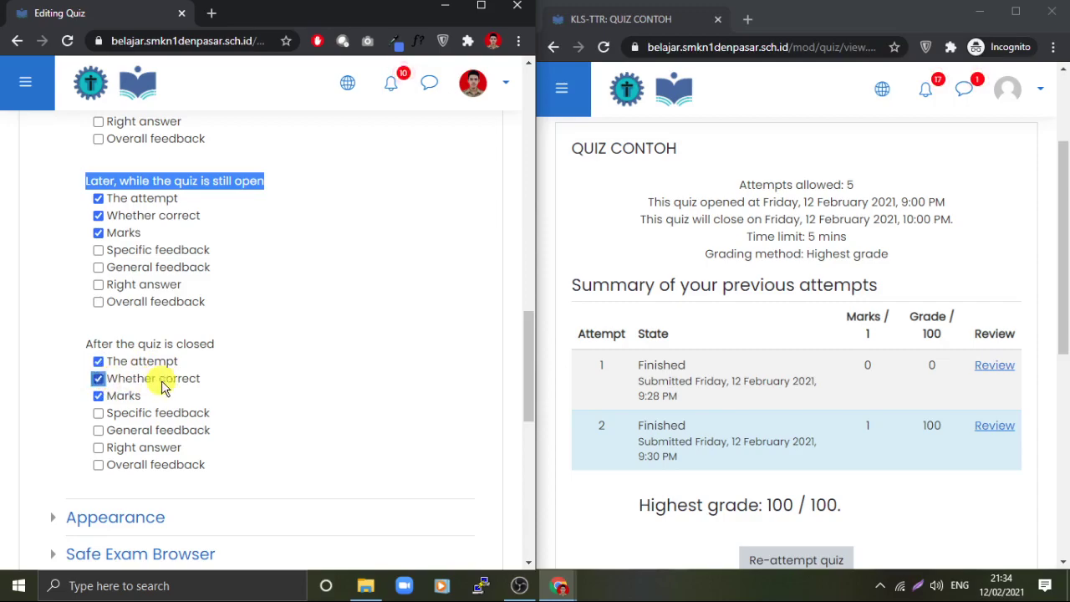
click(98, 448)
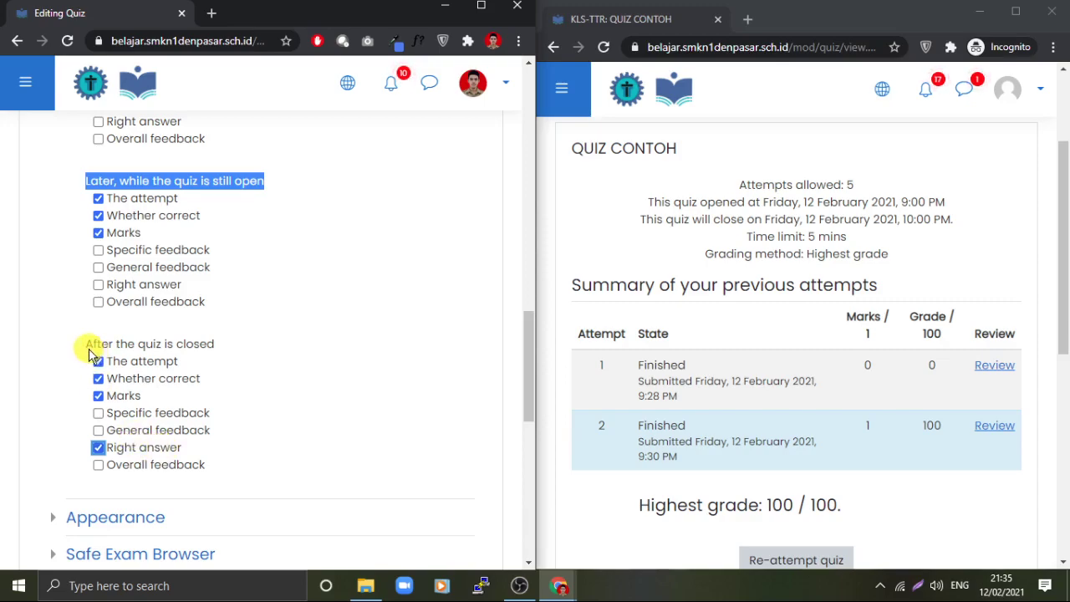
drag(84, 343, 210, 344)
click(215, 346)
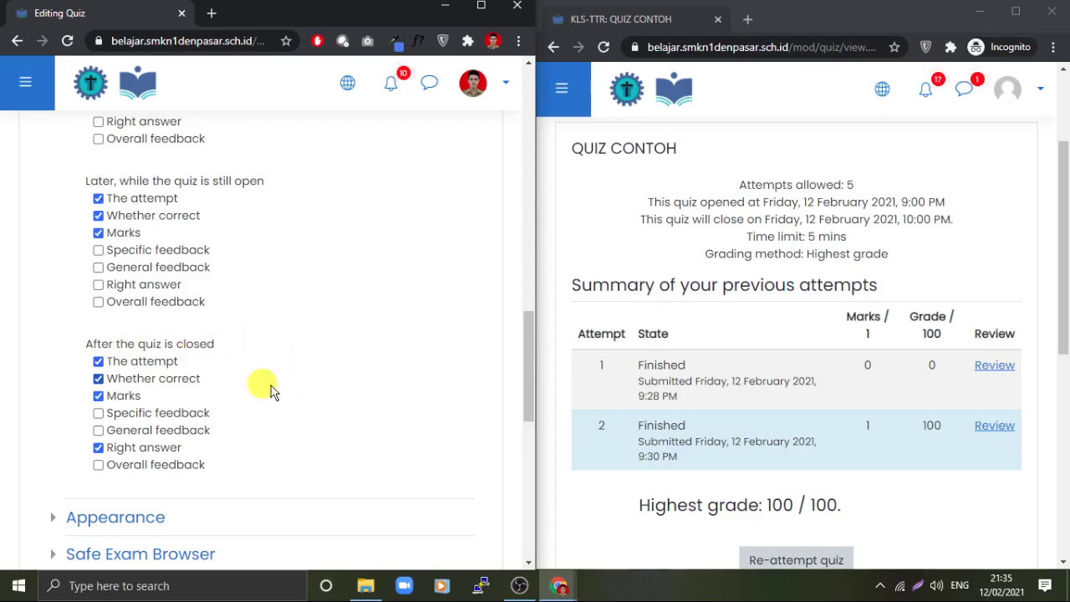
scroll(477, 407, down, 5)
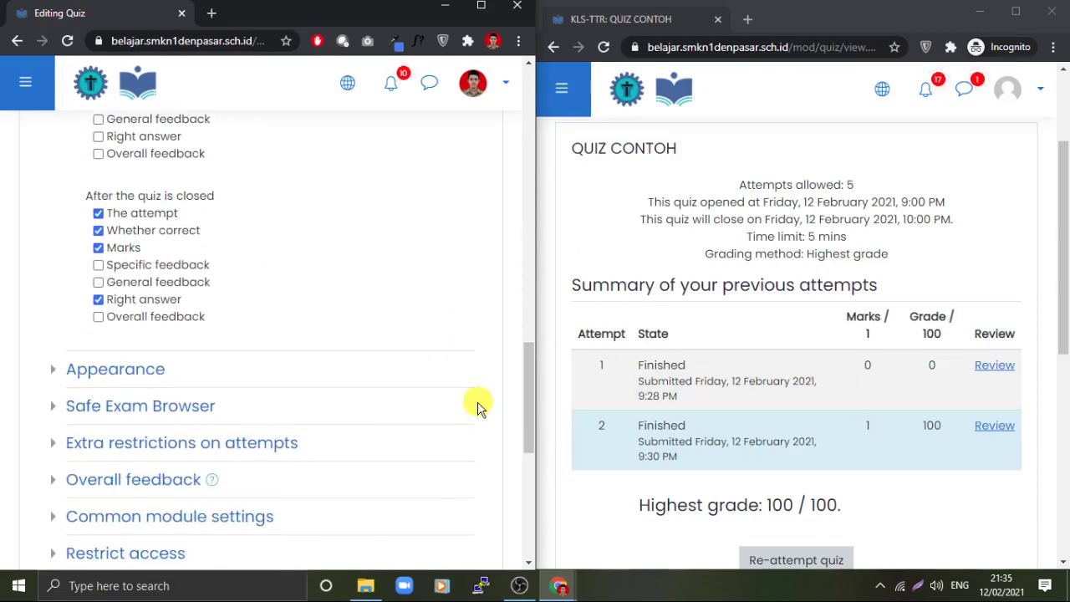
click(356, 470)
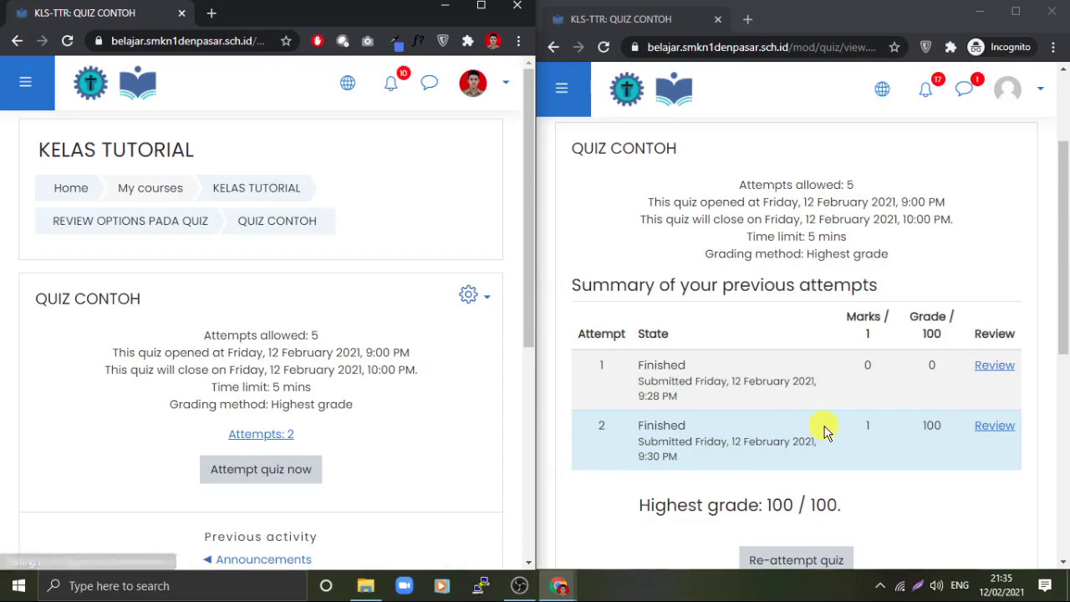
- Reopen the teacher's quiz settings and check the review options under After the quiz is closed
click(471, 306)
click(410, 325)
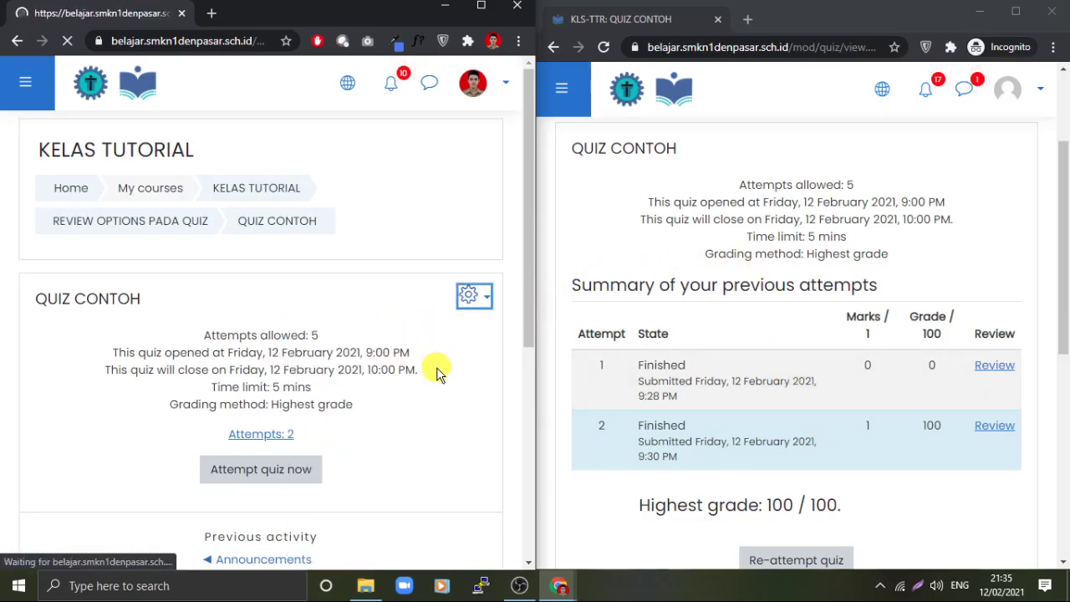
scroll(382, 430, down, 6)
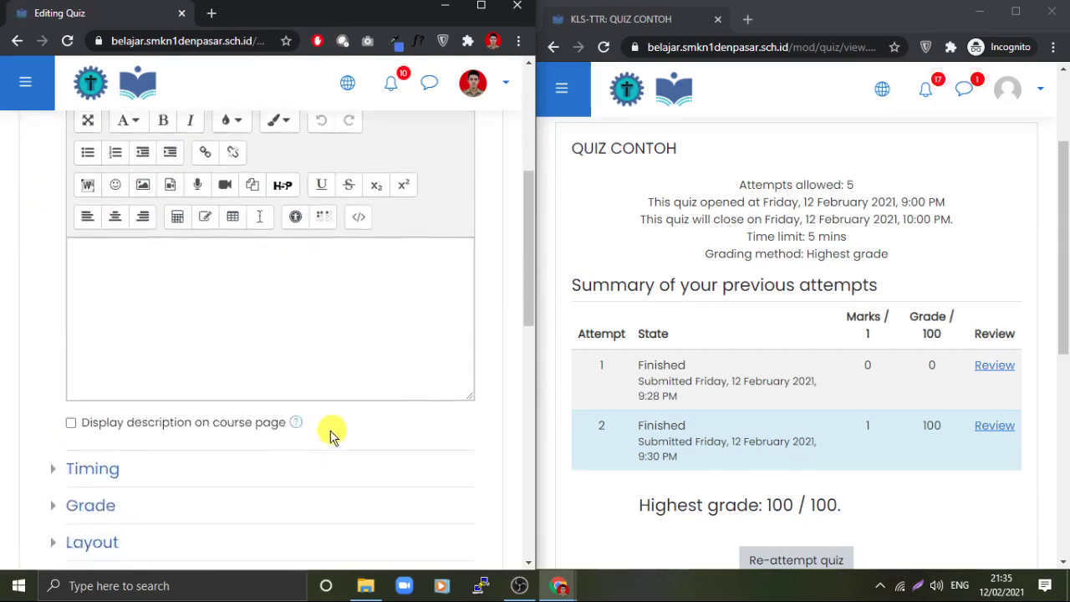
scroll(203, 402, down, 2)
click(143, 327)
scroll(459, 394, down, 3)
scroll(431, 403, down, 3)
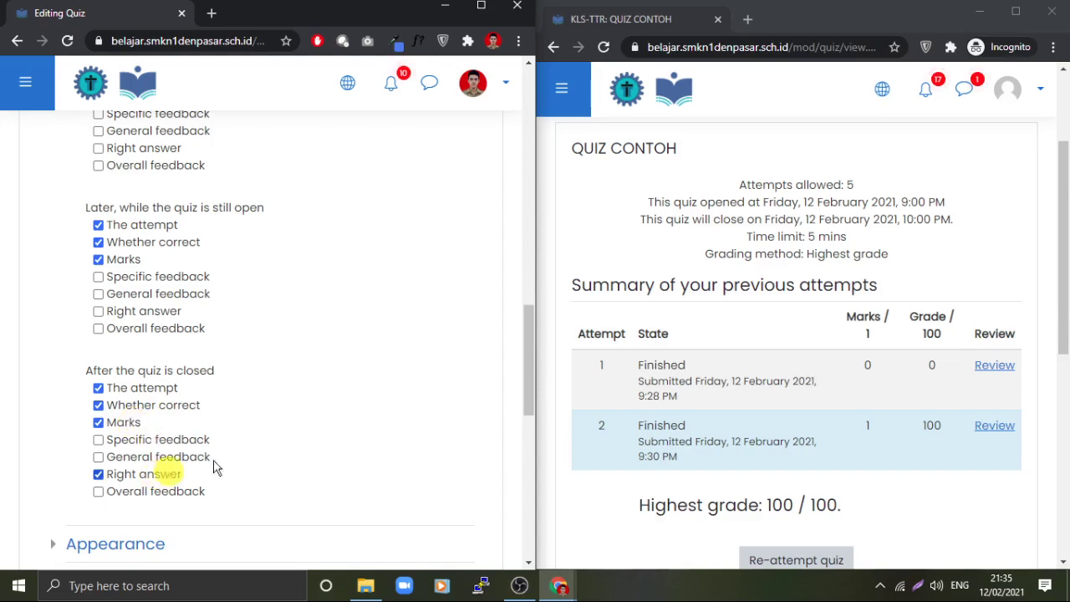
- Set the quiz's closing time to 21:35 in the timing settings, and save and display the quiz
drag(530, 382, 536, 282)
click(88, 173)
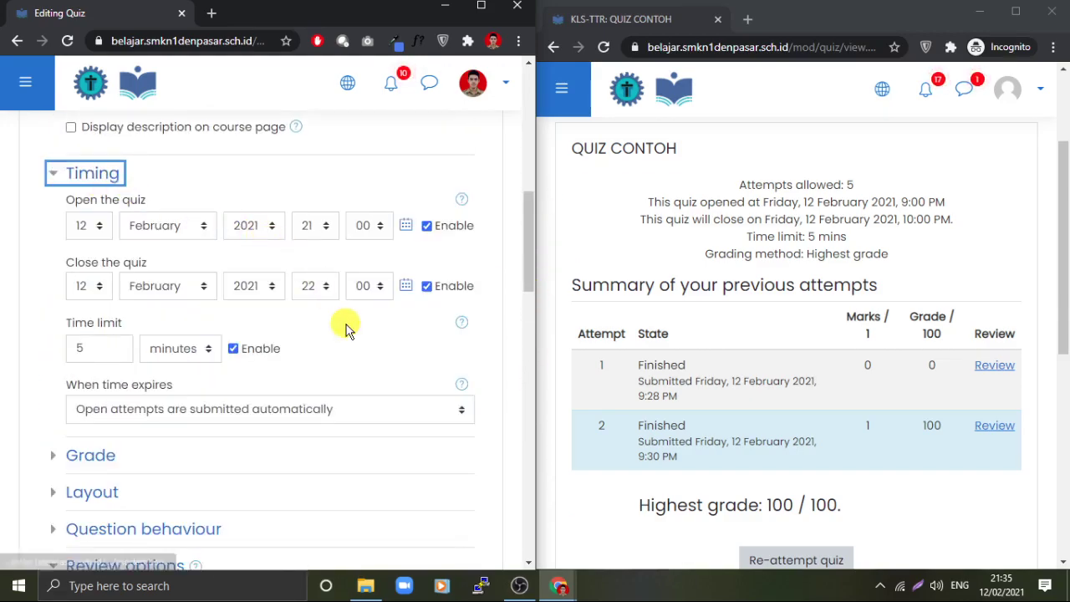
click(326, 286)
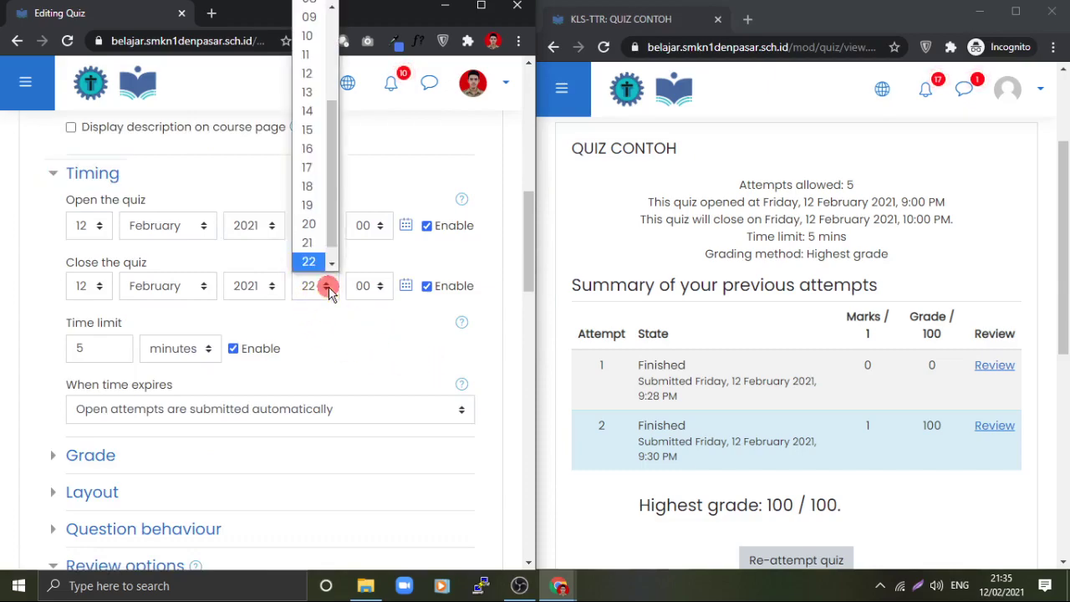
click(308, 242)
click(368, 284)
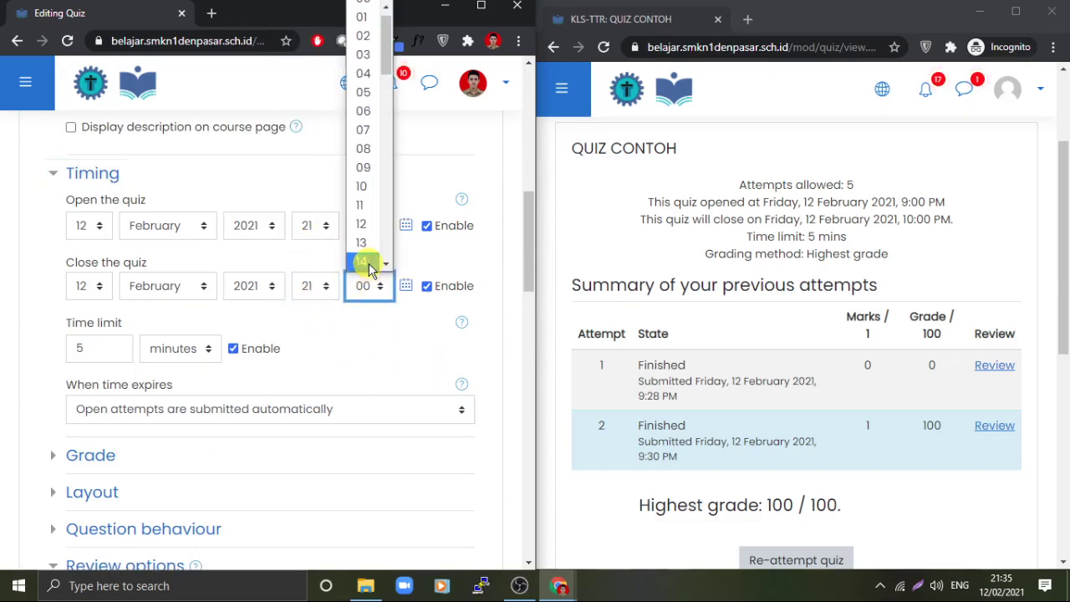
scroll(372, 251, down, 3)
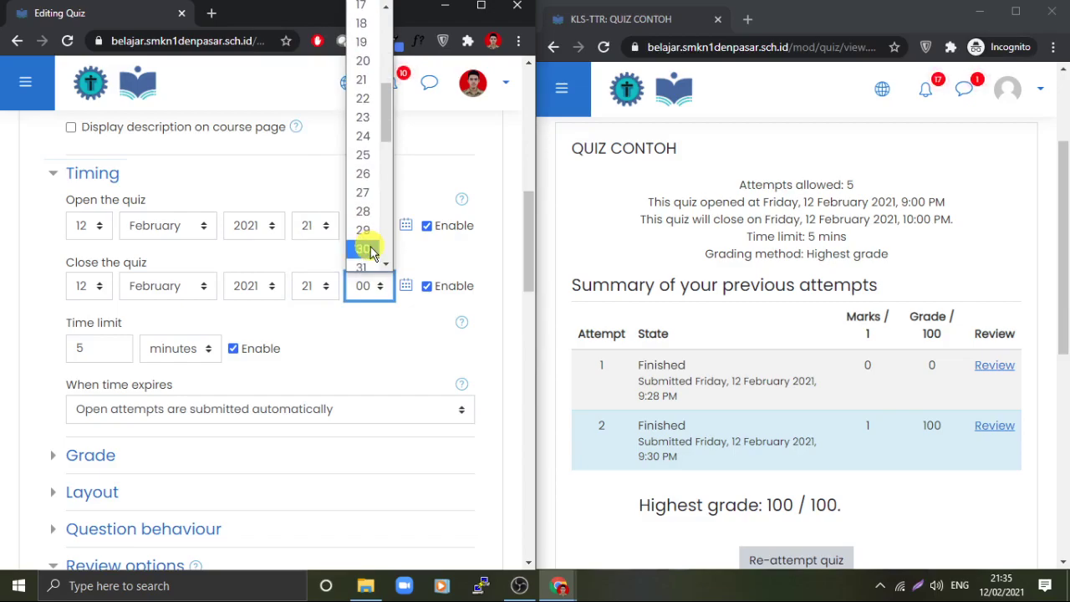
scroll(371, 249, down, 2)
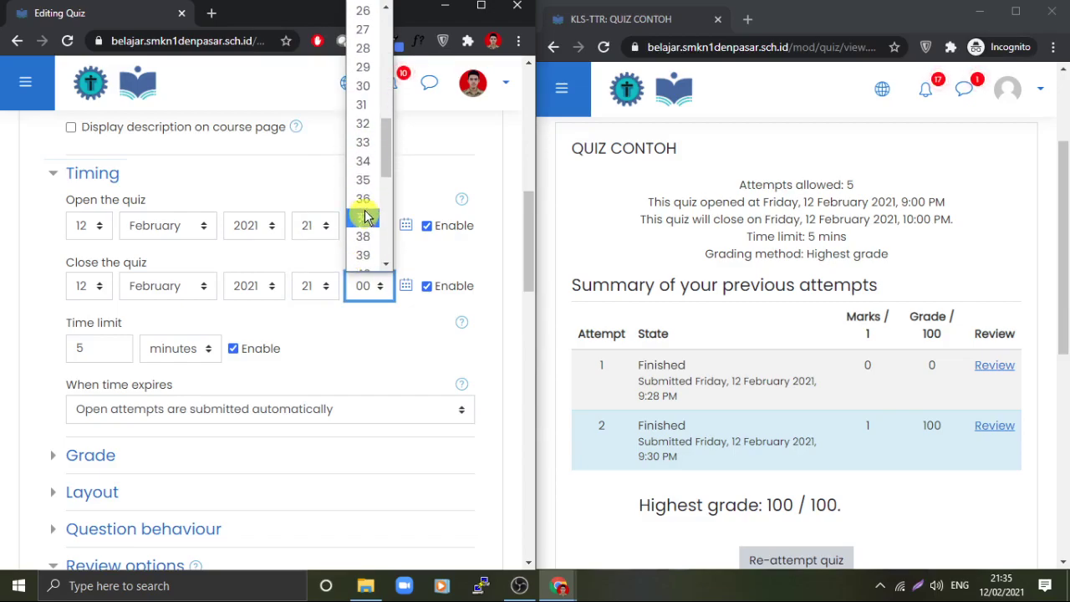
click(361, 177)
scroll(372, 351, down, 5)
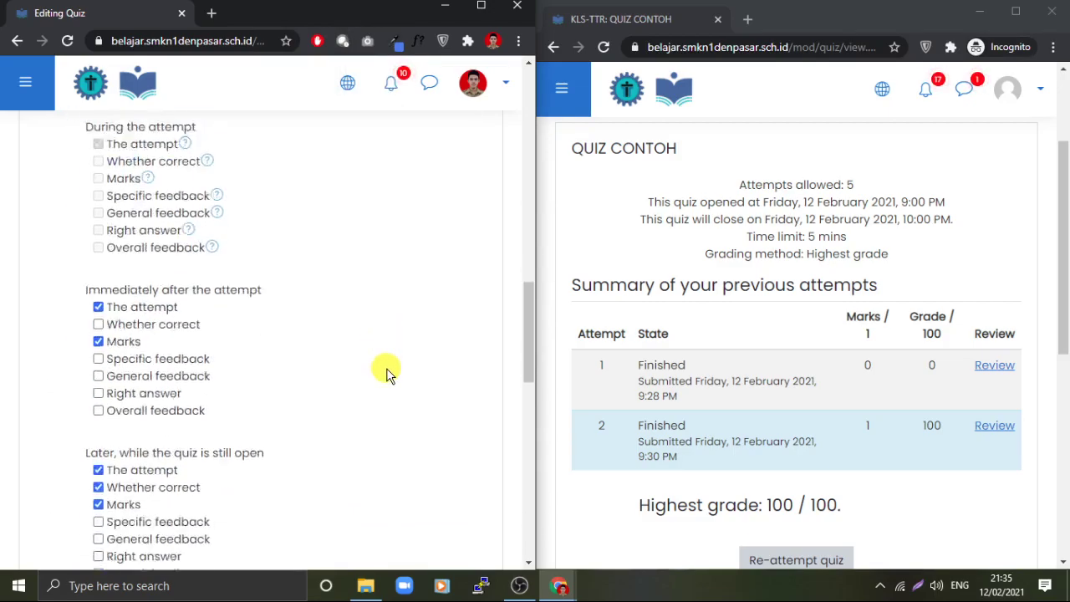
scroll(387, 368, down, 5)
scroll(406, 394, down, 4)
click(352, 346)
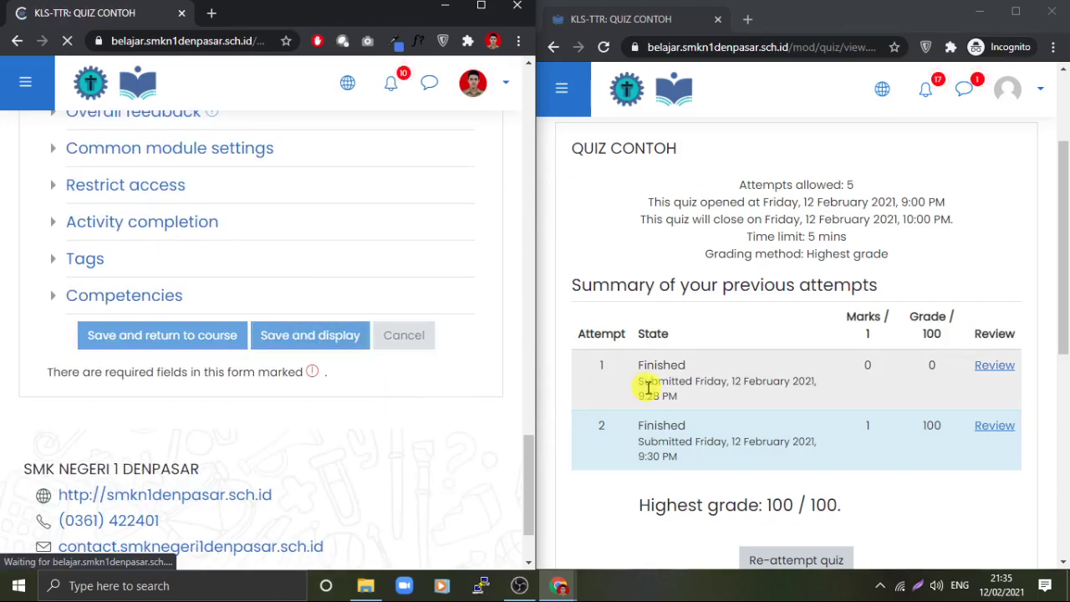
- Reload the student's quiz page and check the quiz's closing status and time
scroll(736, 208, up, 1)
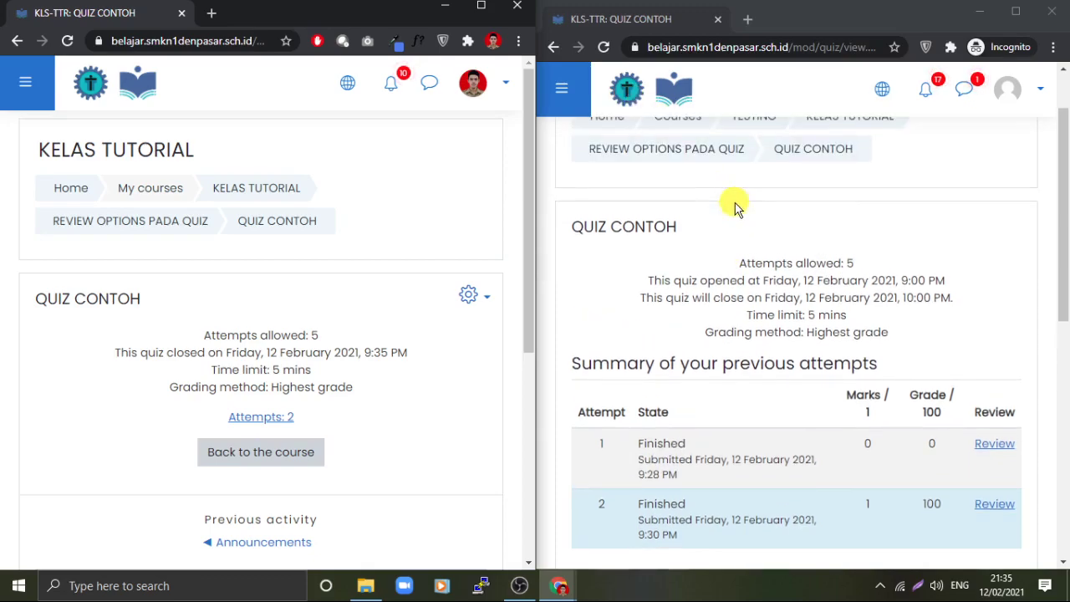
click(604, 46)
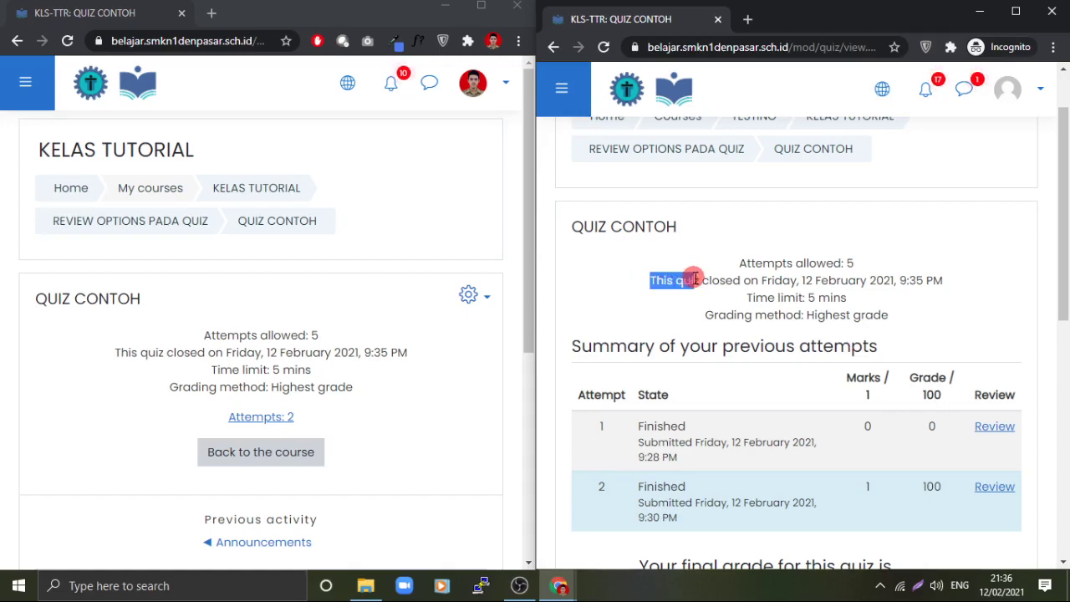
drag(744, 280, 747, 280)
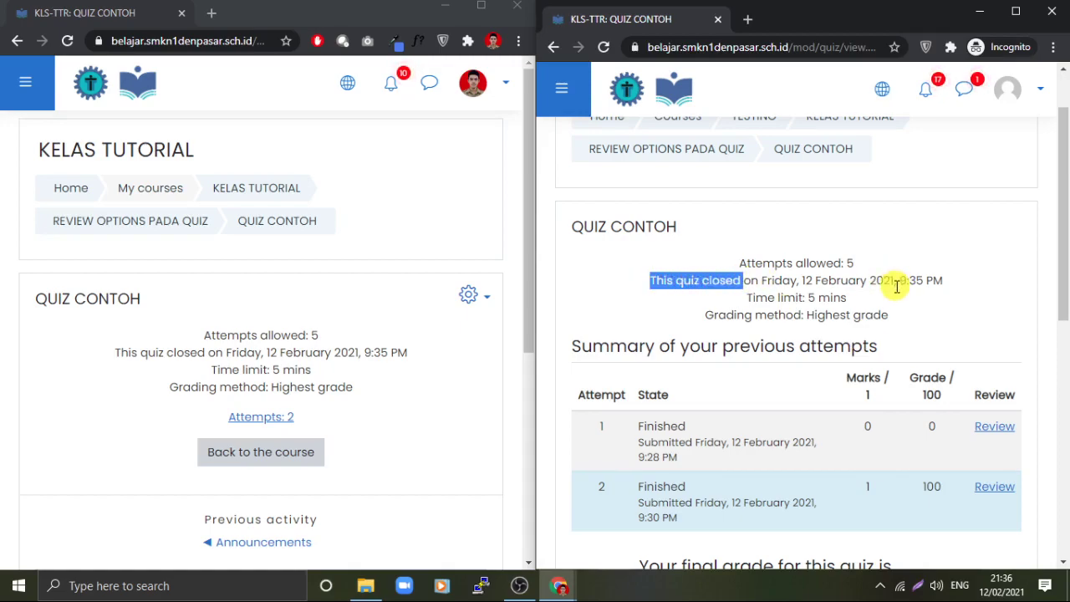
- Reopen the teacher's quiz settings and compare the After the quiz is closed review options with the student's attempts summary
scroll(931, 311, down, 1)
scroll(930, 311, down, 3)
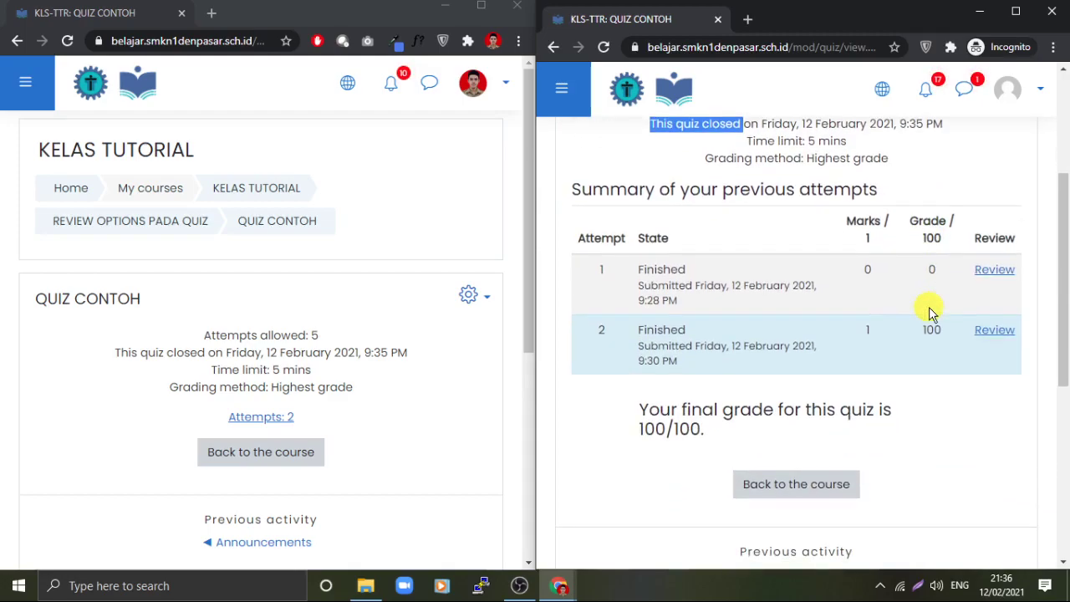
click(467, 299)
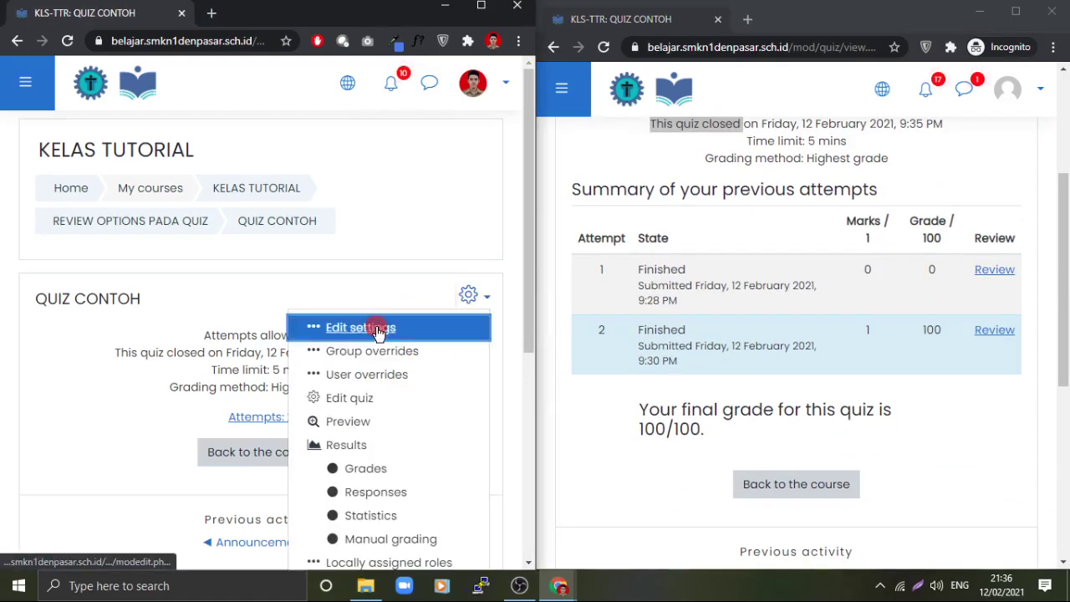
click(416, 325)
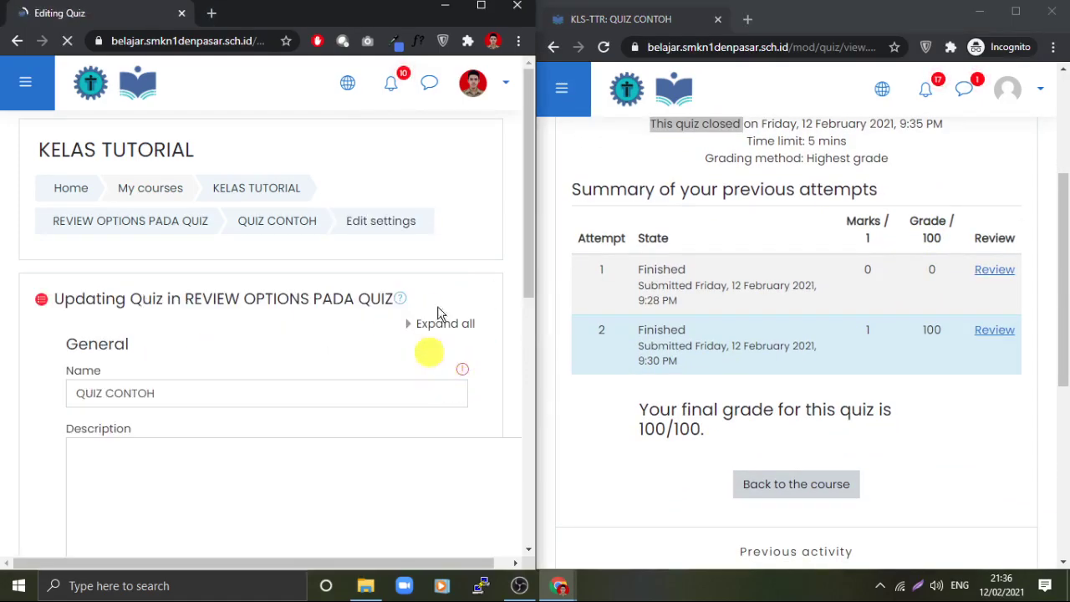
scroll(759, 353, up, 2)
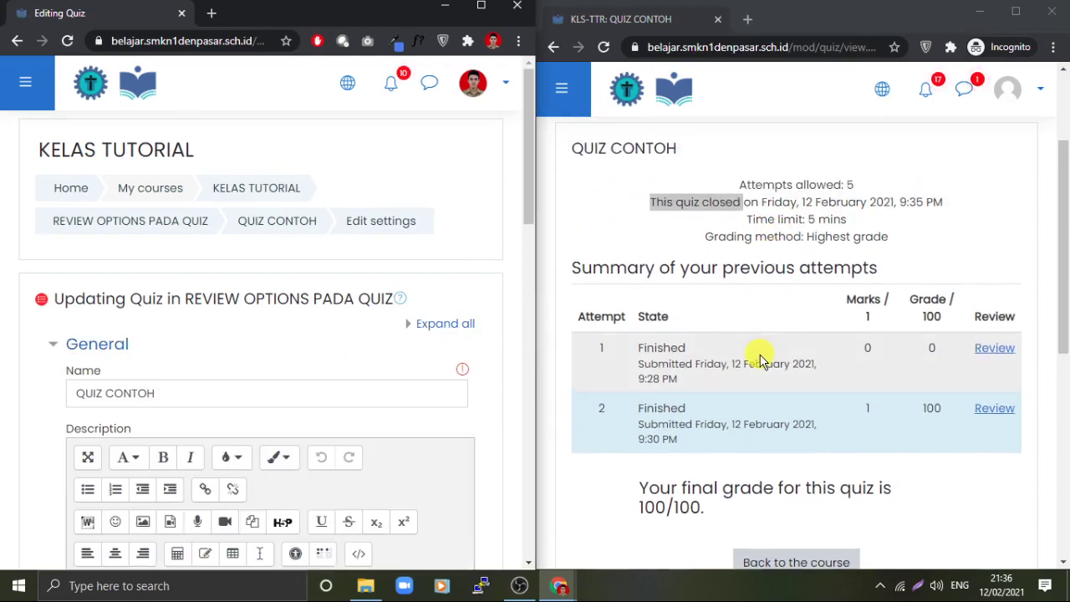
scroll(782, 389, down, 4)
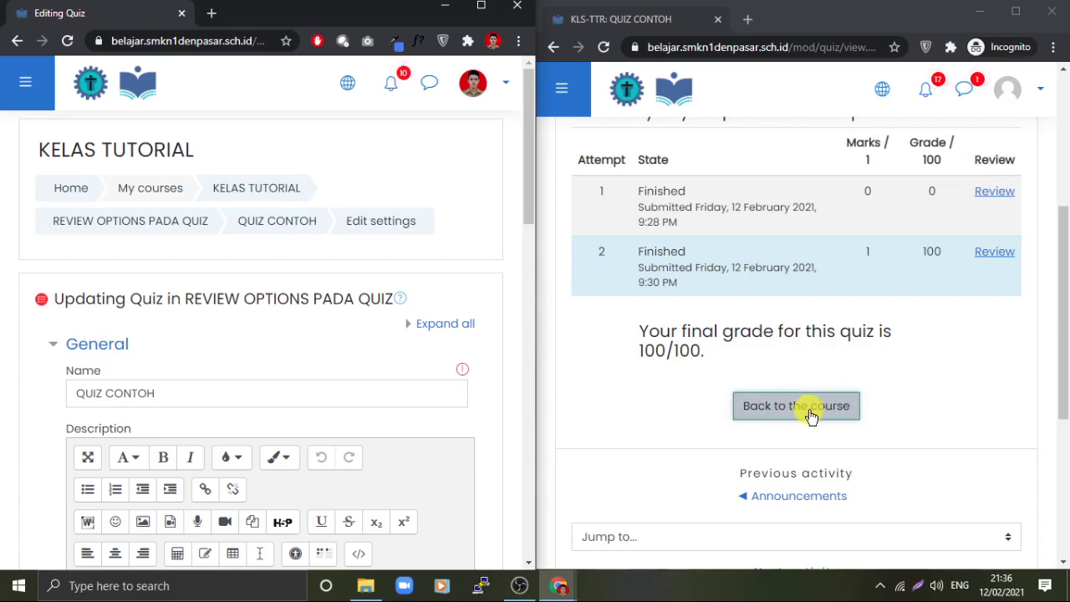
scroll(425, 430, down, 8)
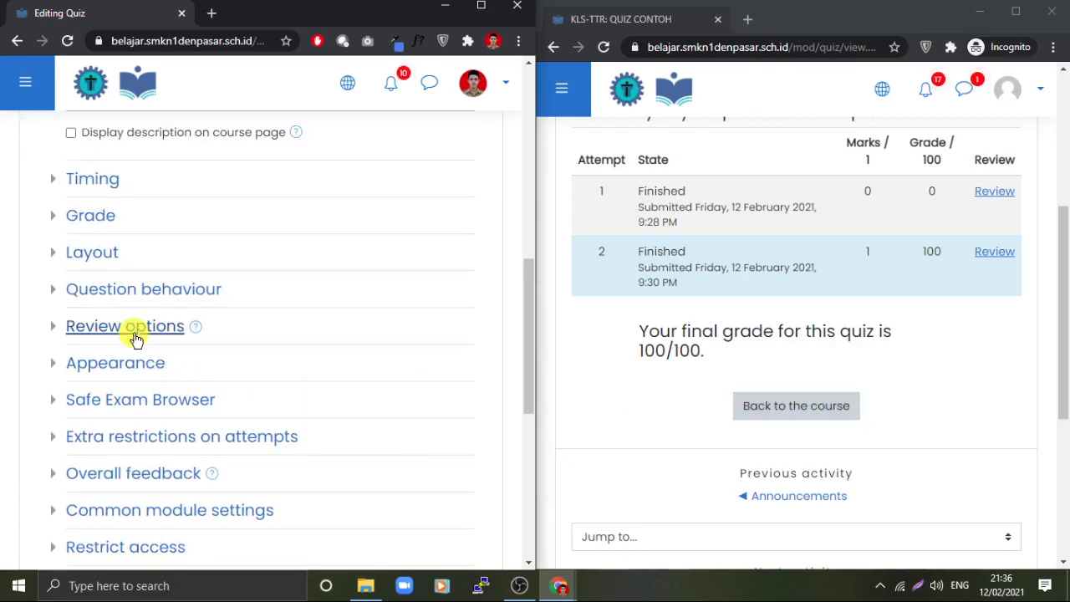
click(136, 339)
drag(527, 273, 528, 388)
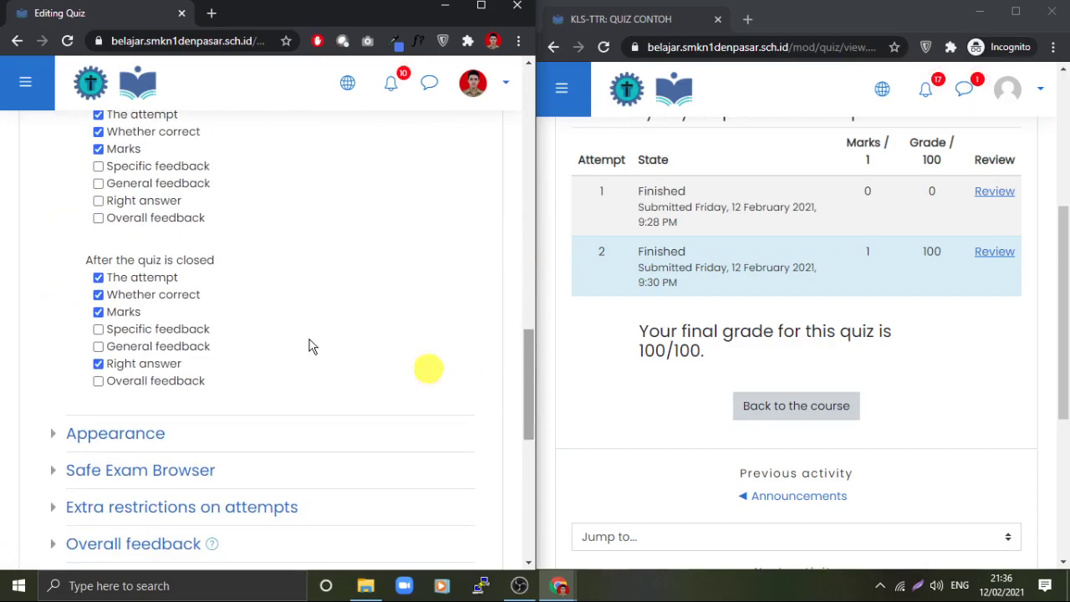
drag(81, 261, 215, 266)
triple_click(215, 264)
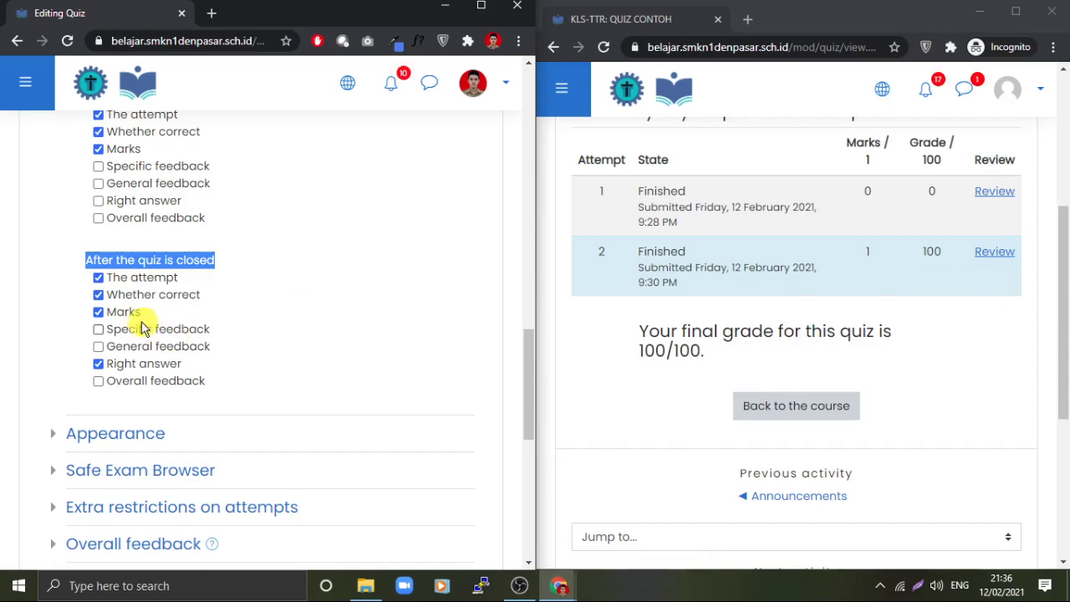
- Check the student's final grade, then review the second attempt for its marks, correctness and right answer
drag(705, 352, 661, 352)
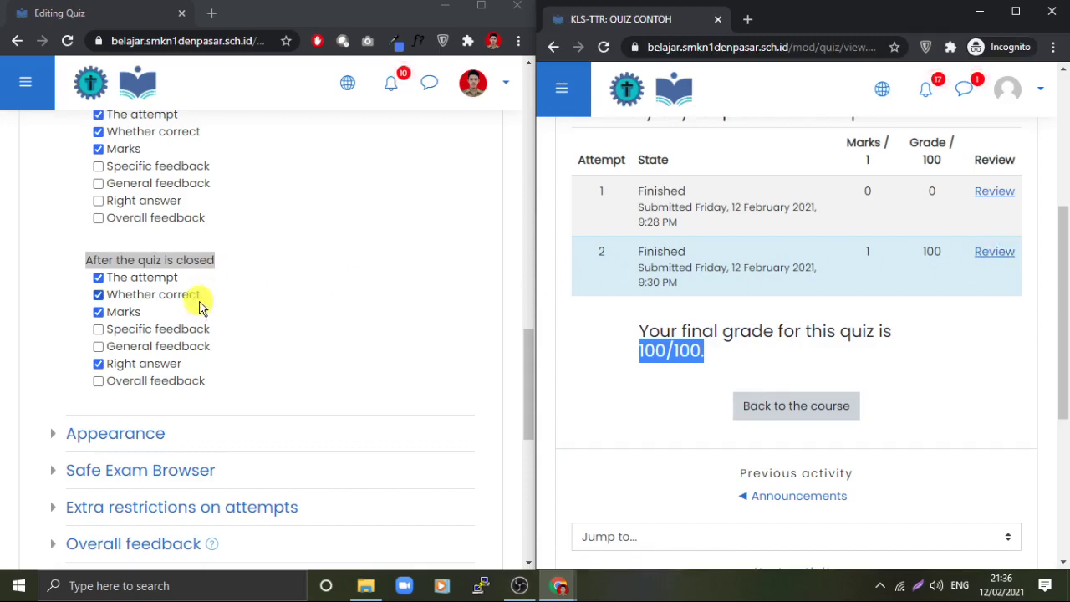
click(997, 254)
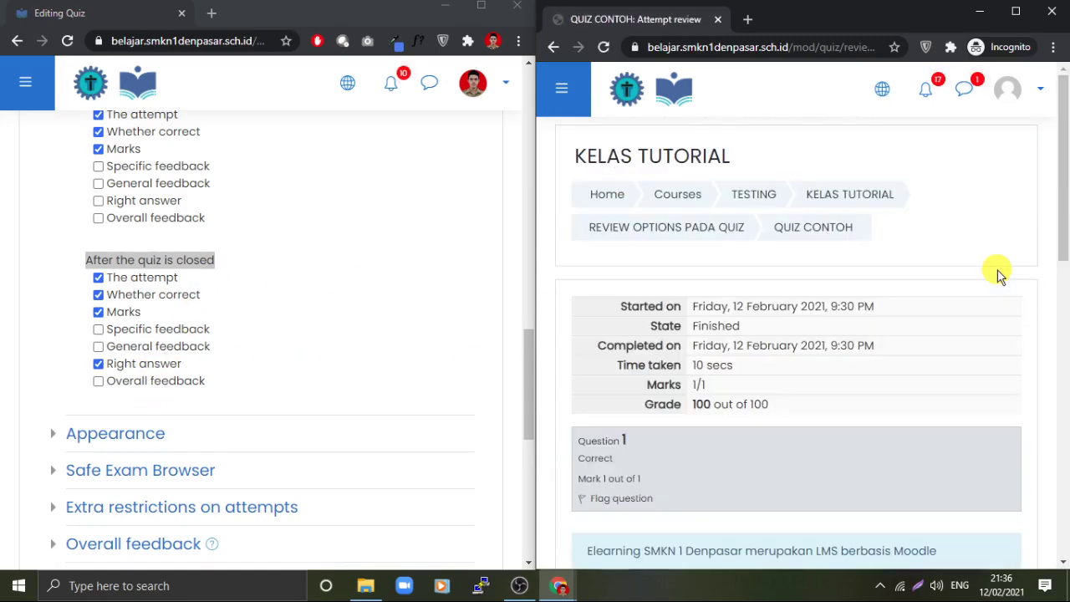
scroll(1001, 276, down, 4)
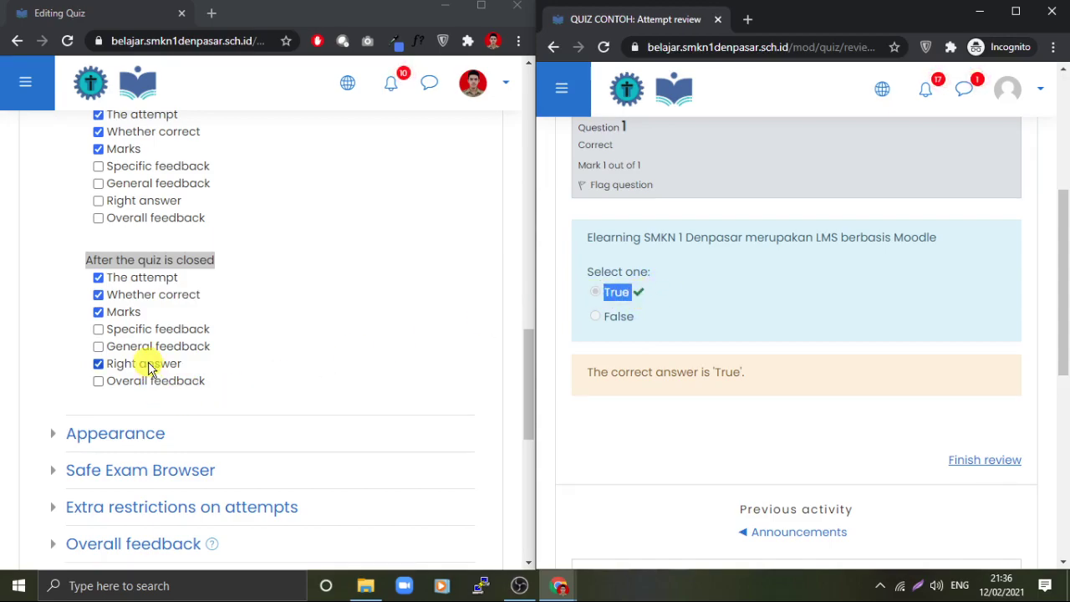
drag(586, 373, 761, 370)
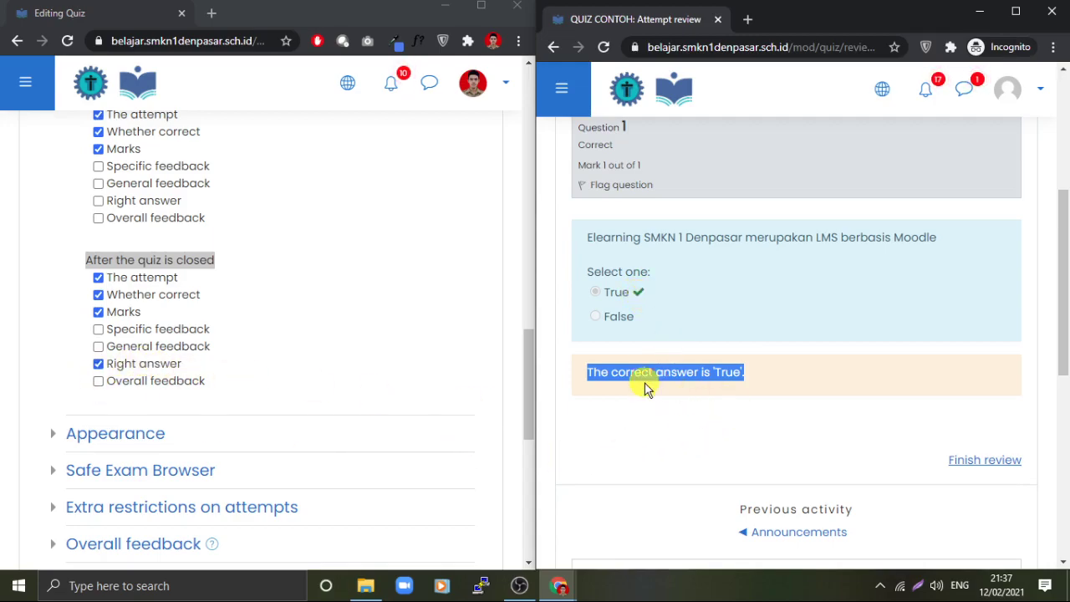
click(757, 392)
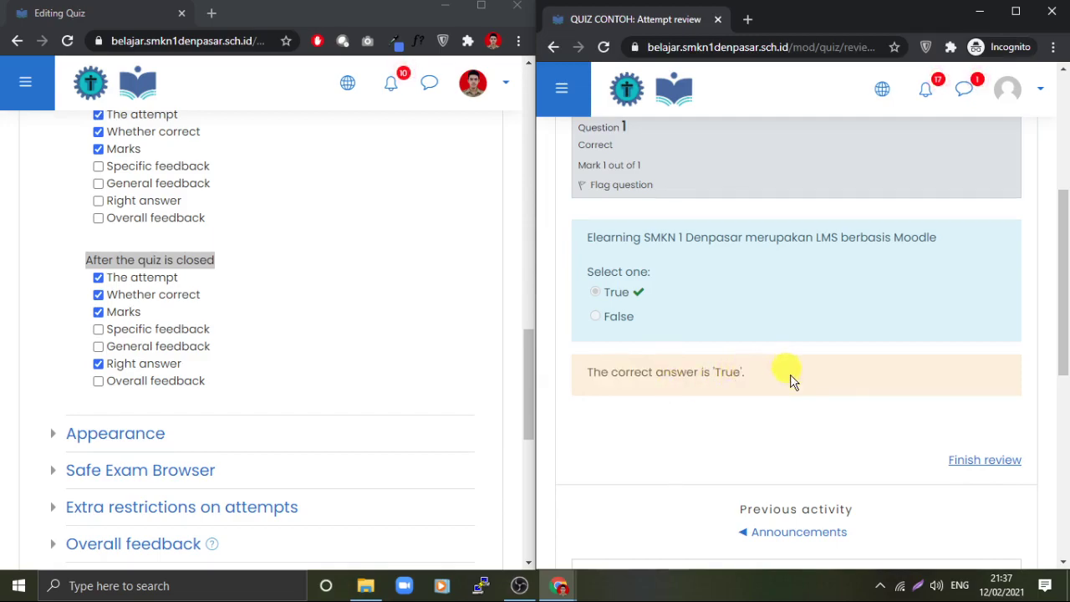
- Finish the student's attempt review and check the quiz's closing status and attempts summary
click(963, 462)
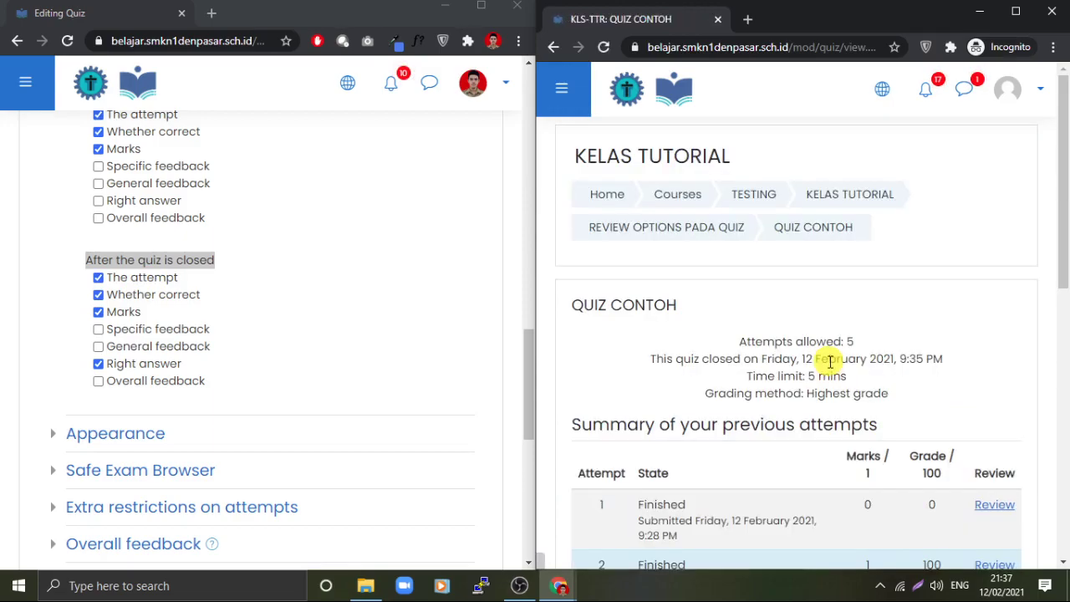
drag(654, 358, 740, 358)
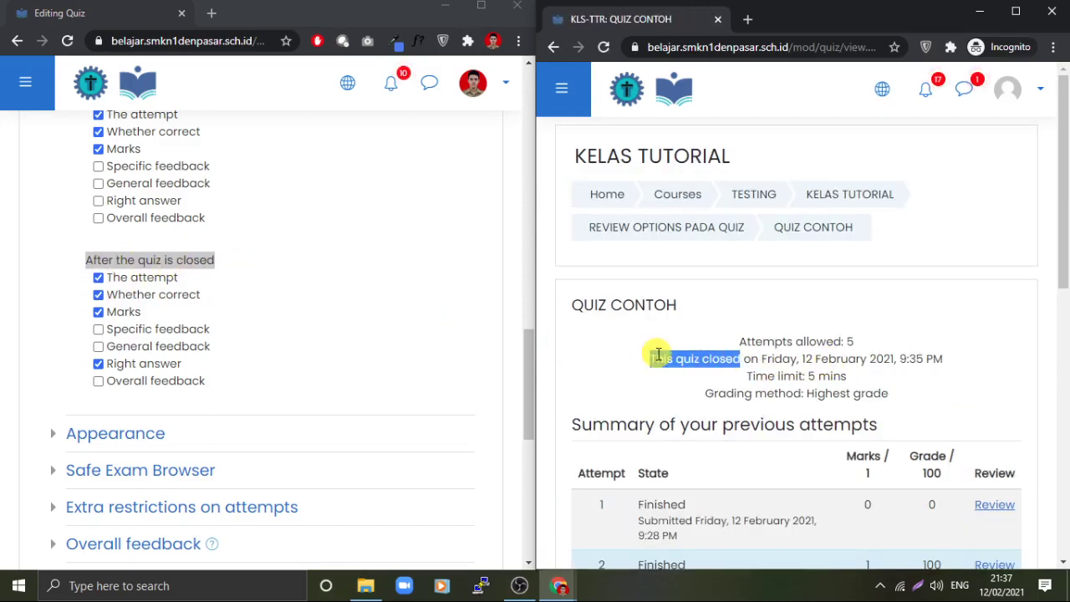
scroll(656, 376, down, 3)
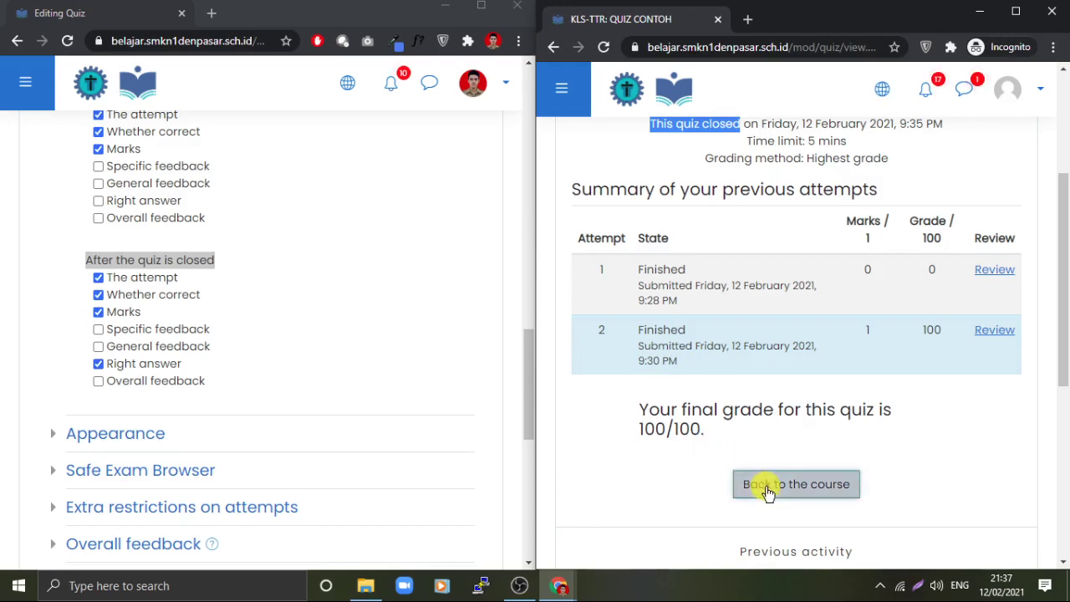
- Examine the teacher's review options under Immediately after the attempt and Later, while the quiz is still open
scroll(289, 298, up, 2)
scroll(327, 311, up, 2)
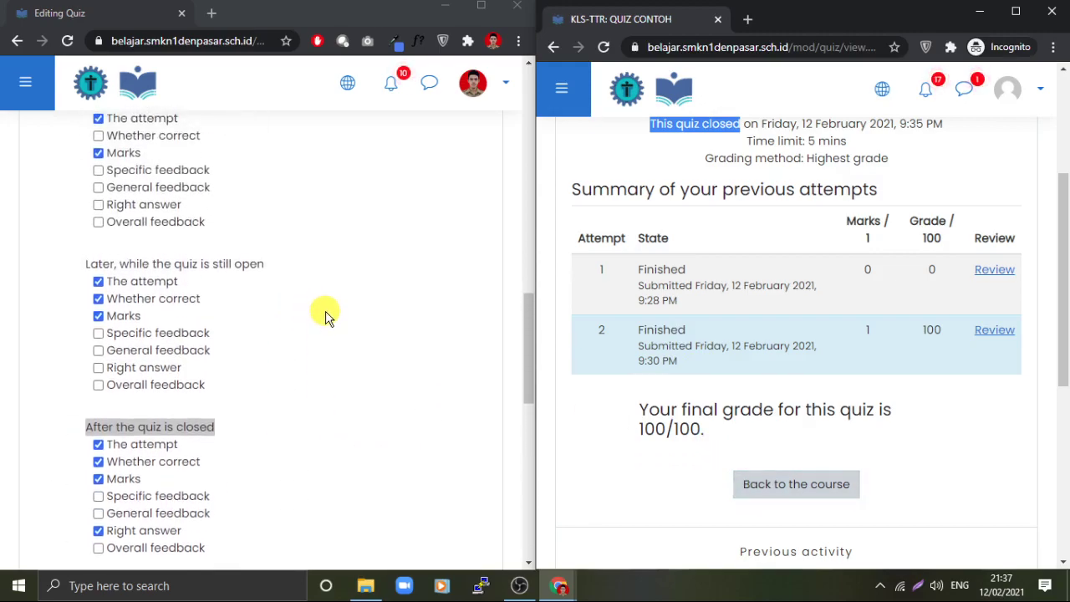
drag(86, 248, 270, 258)
click(271, 259)
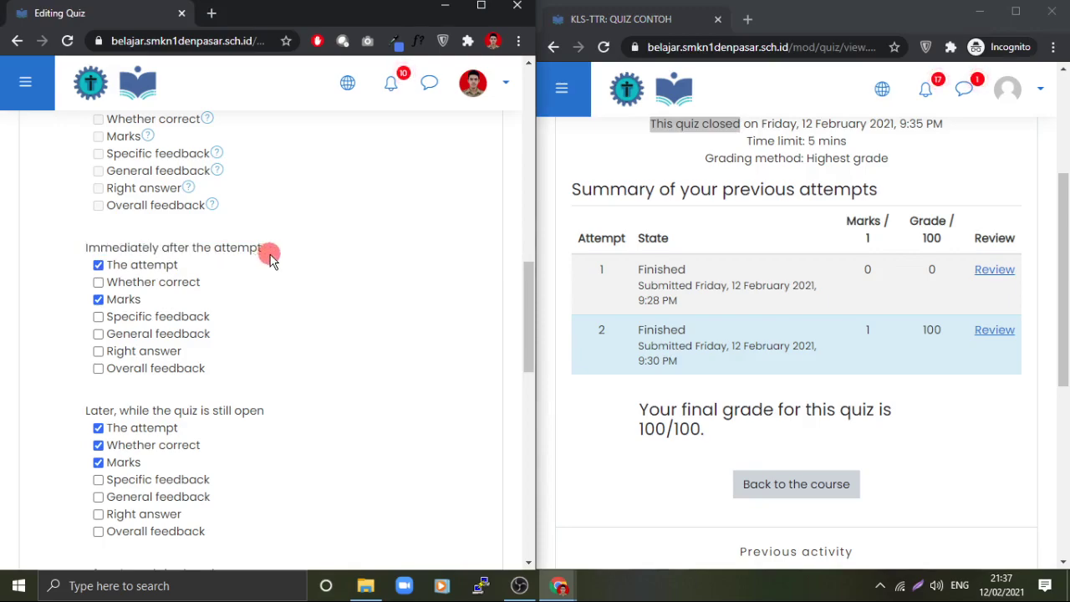
triple_click(264, 251)
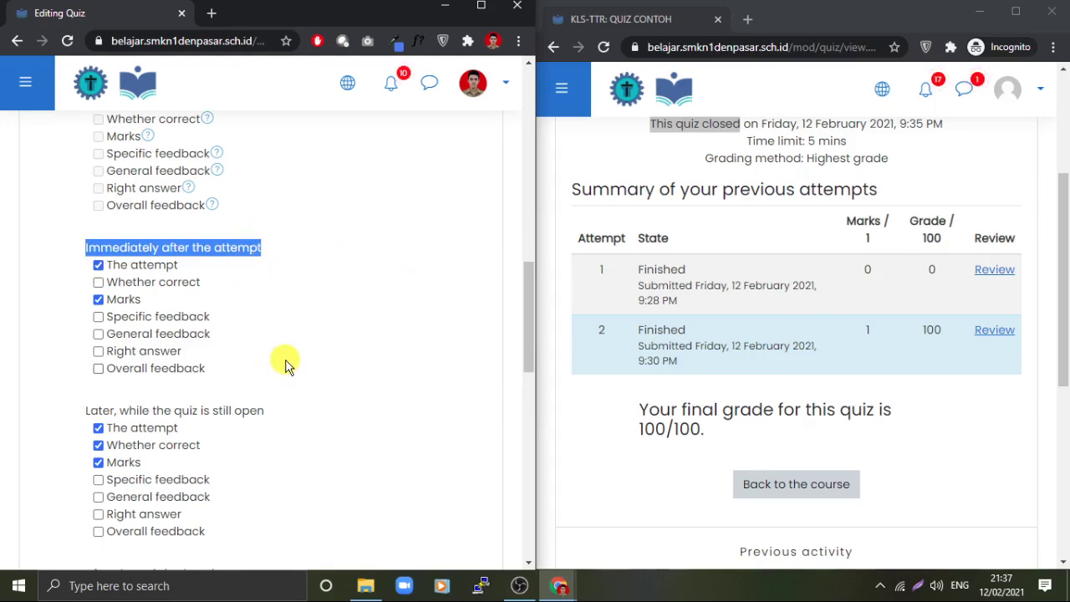
scroll(284, 364, down, 1)
drag(83, 331, 266, 333)
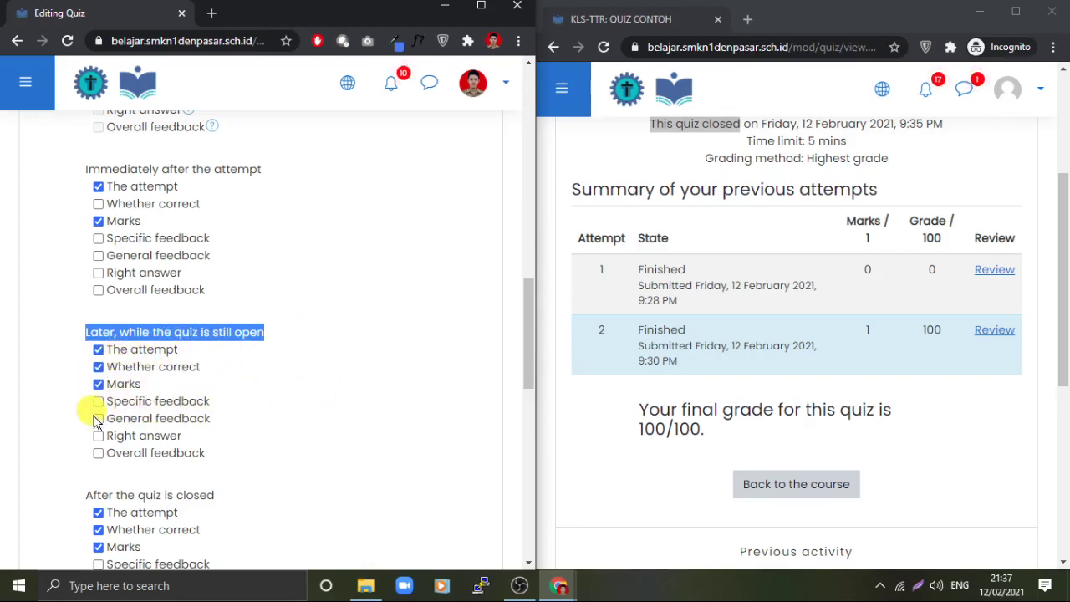
scroll(301, 404, down, 2)
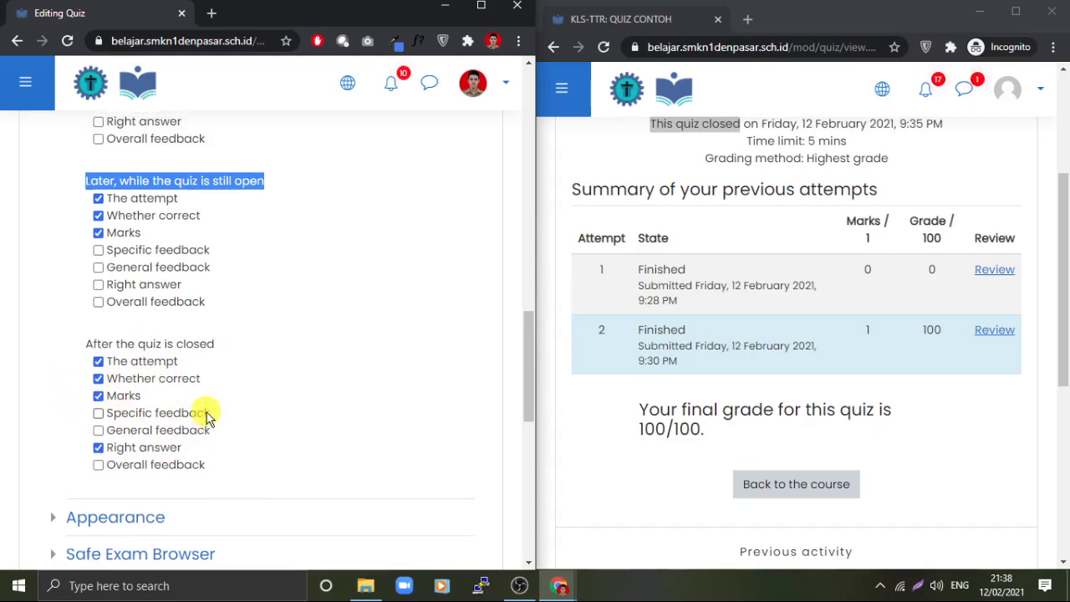
- Compare the review options enabled immediately after the attempt, while the quiz is still open, and after it is closed
scroll(156, 306, up, 3)
scroll(148, 306, down, 3)
scroll(148, 406, up, 2)
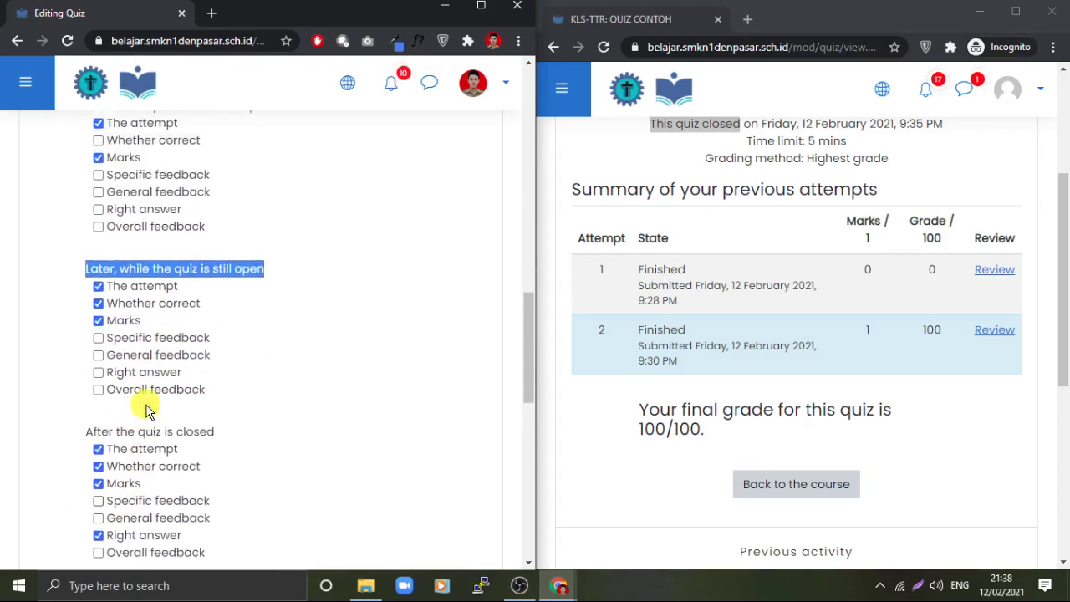
scroll(156, 411, down, 2)
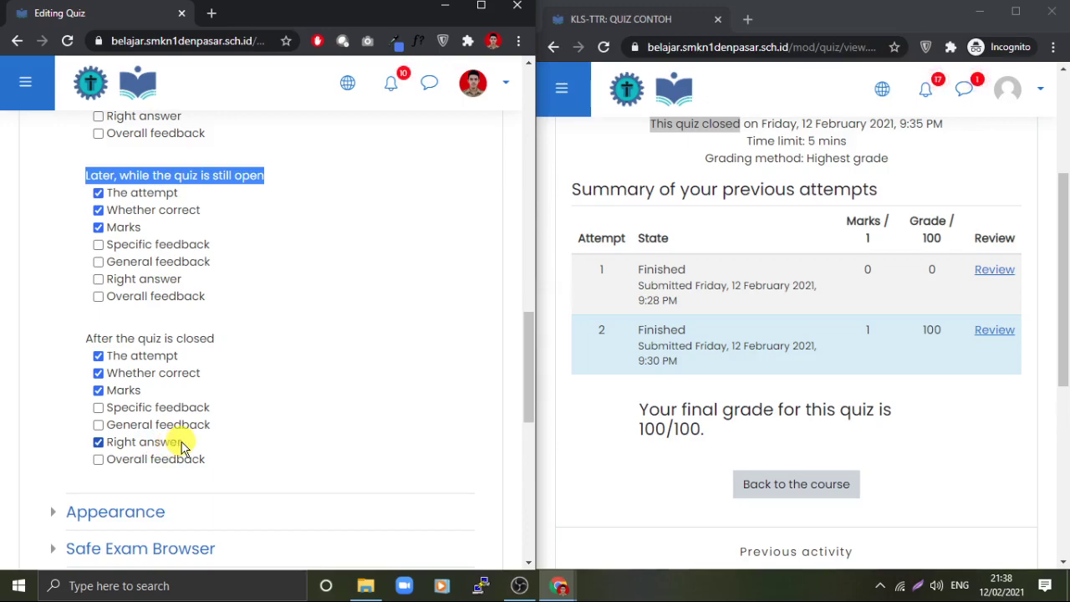
scroll(222, 370, up, 3)
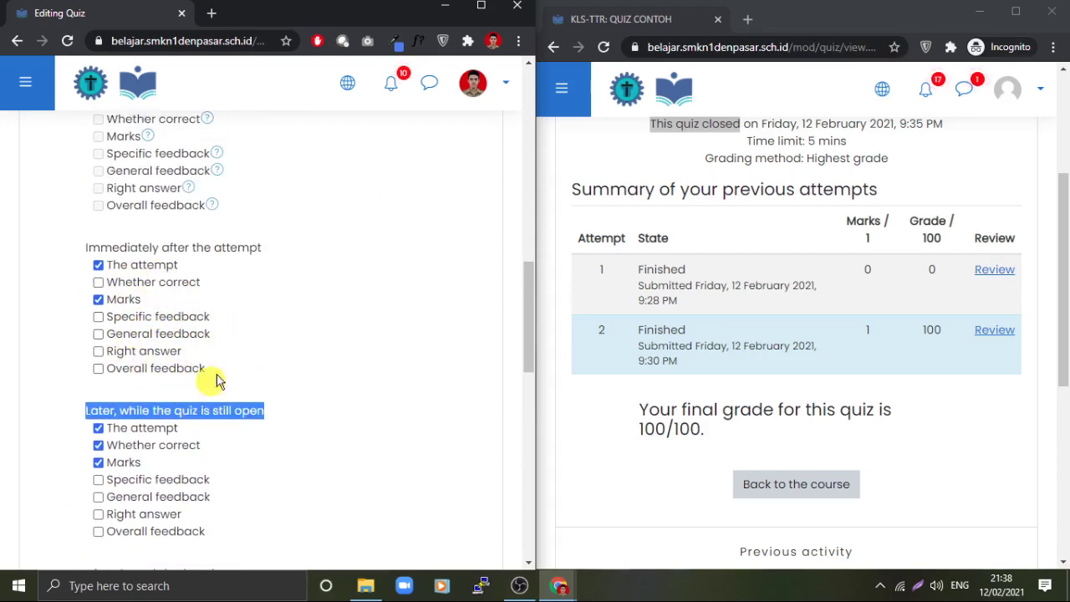
scroll(155, 382, down, 3)
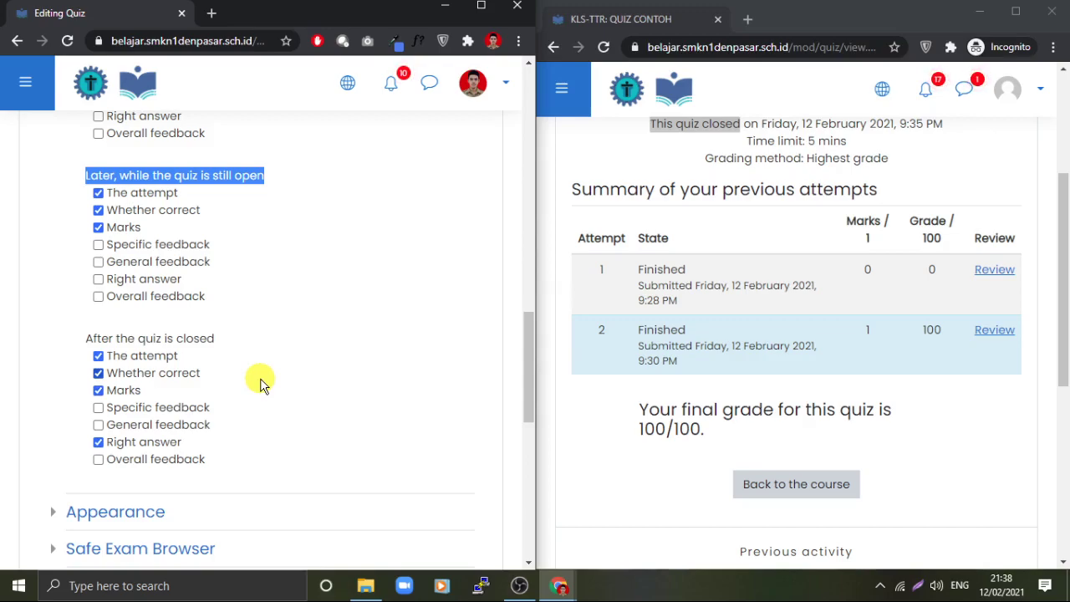
scroll(260, 386, up, 1)
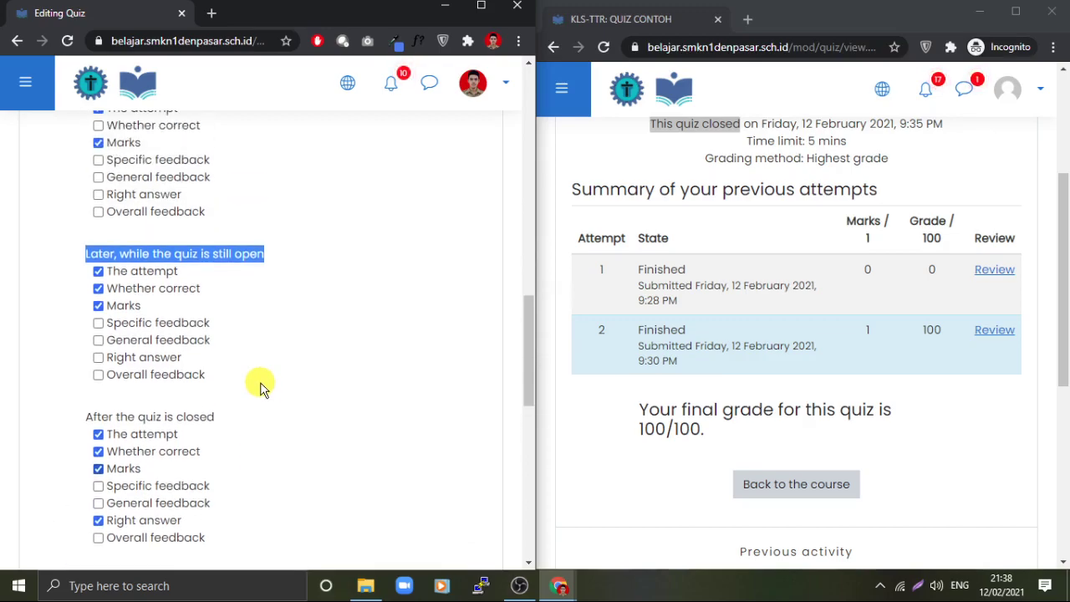
scroll(260, 386, up, 1)
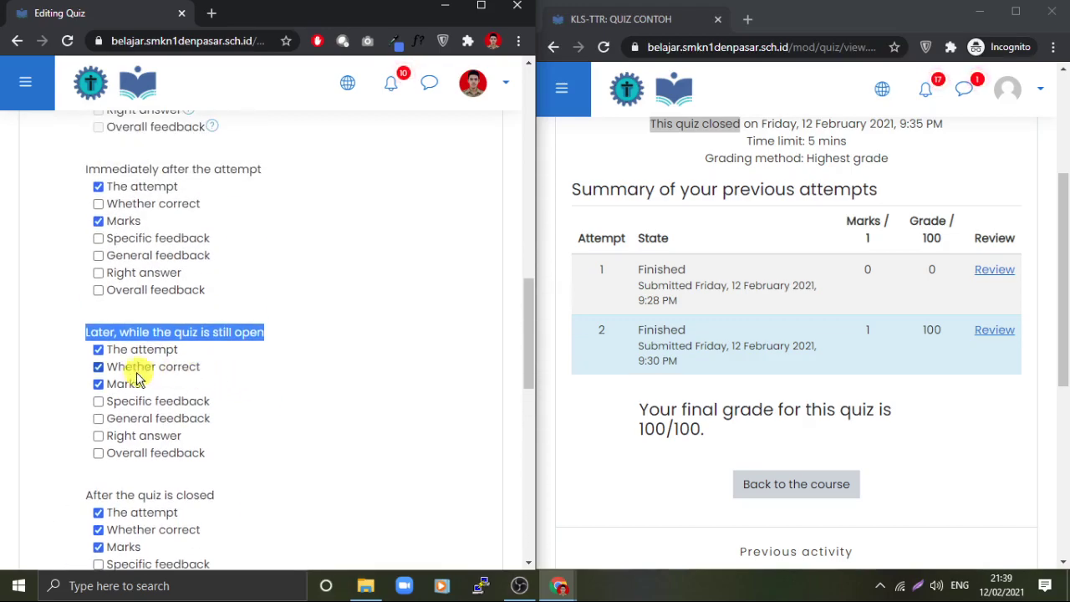
- Disable Marks in all three post-attempt periods, Whether correct while the quiz is open and after closing, and Right answer after closing
click(97, 384)
scroll(101, 413, down, 2)
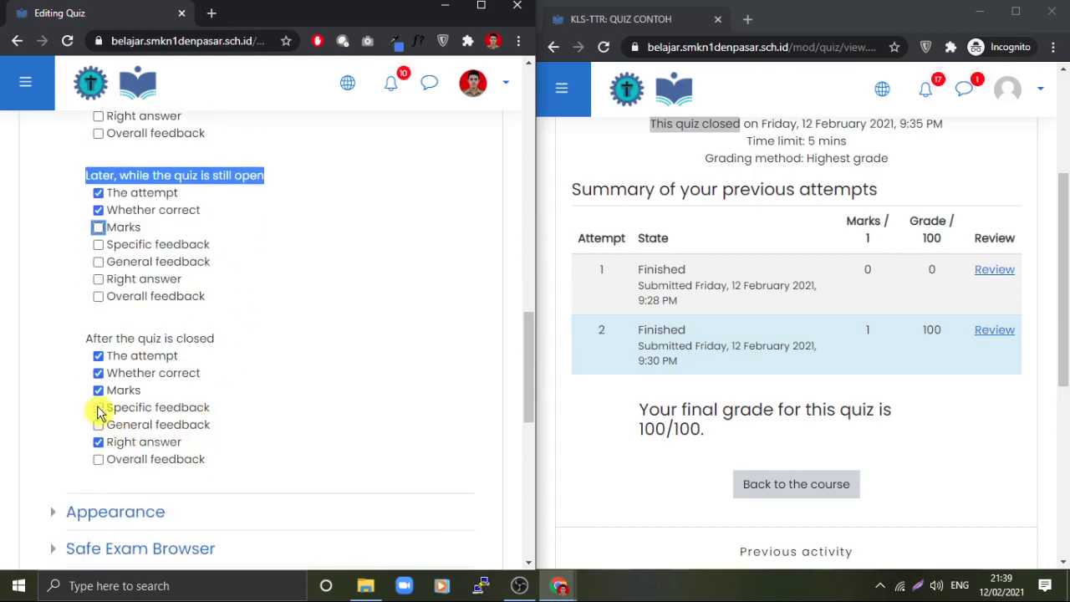
click(98, 390)
click(98, 442)
click(98, 373)
click(98, 210)
scroll(125, 230, up, 2)
click(98, 220)
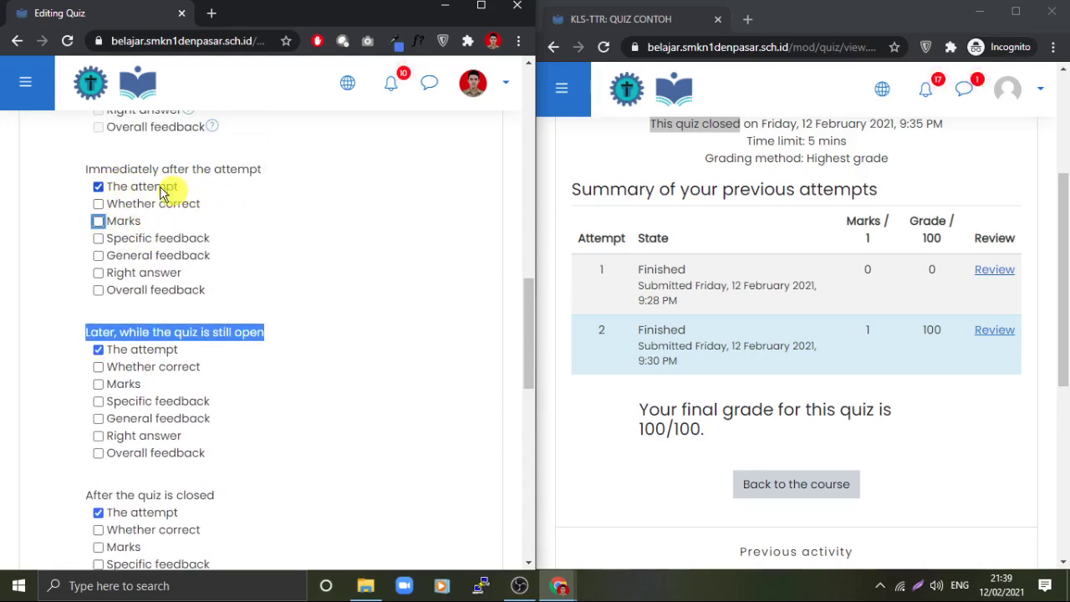
- Disable The attempt immediately after the attempt, while the quiz is still open and after it is closed, and save and display the quiz
click(97, 187)
click(98, 348)
scroll(162, 411, down, 1)
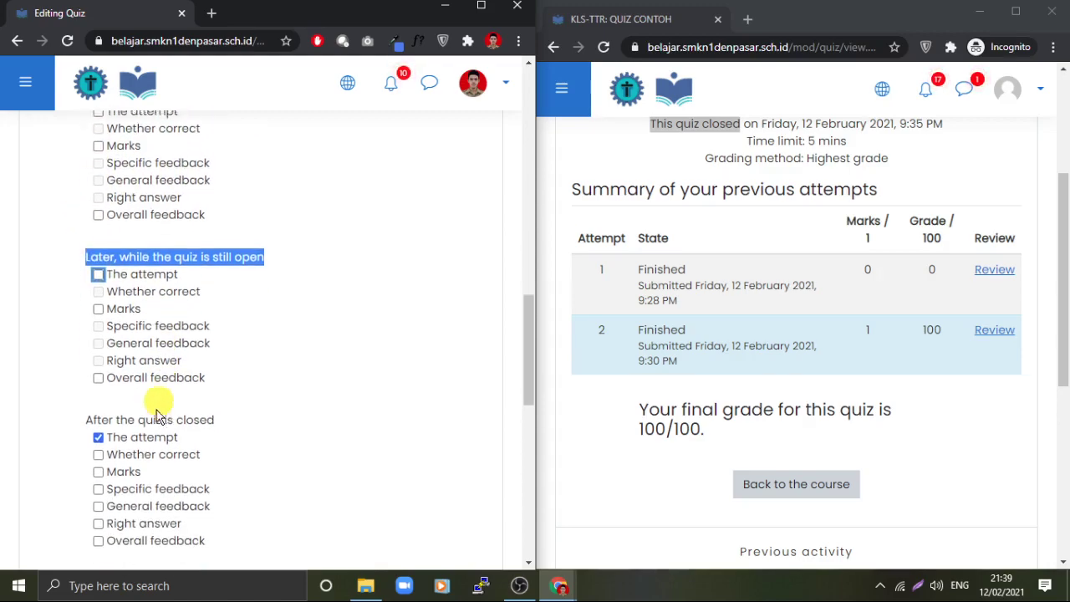
click(97, 434)
scroll(263, 401, down, 7)
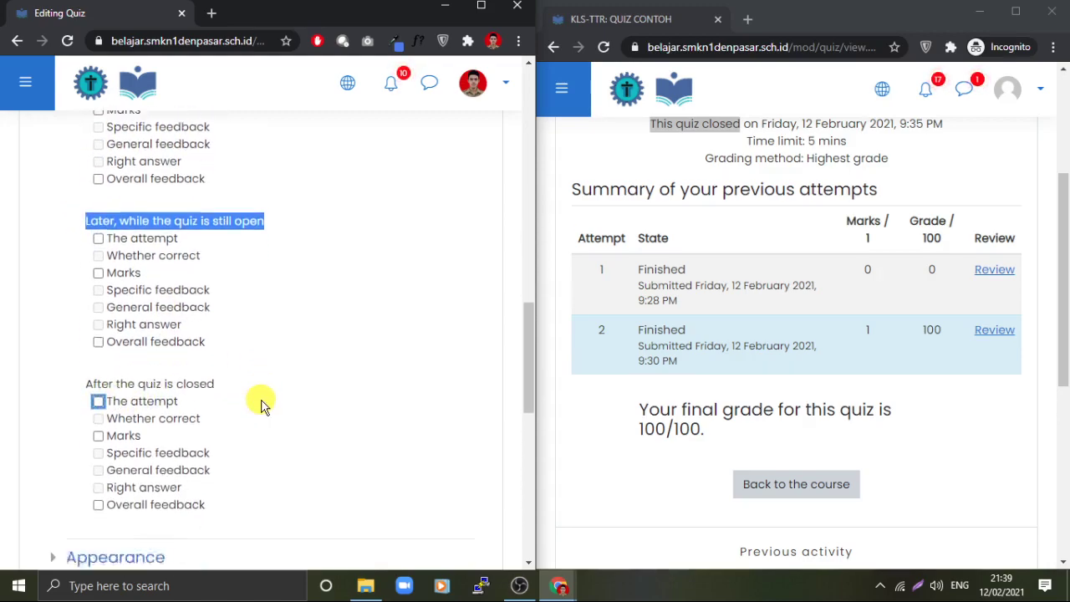
click(318, 381)
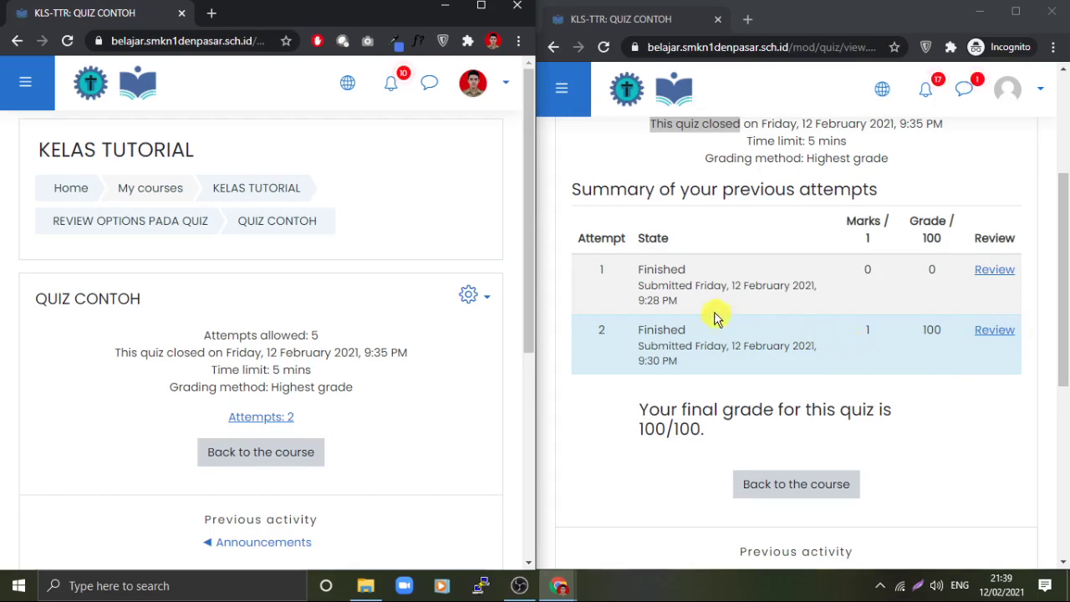
- Reload the student's quiz page and check whether both previous attempts can be reviewed
click(604, 47)
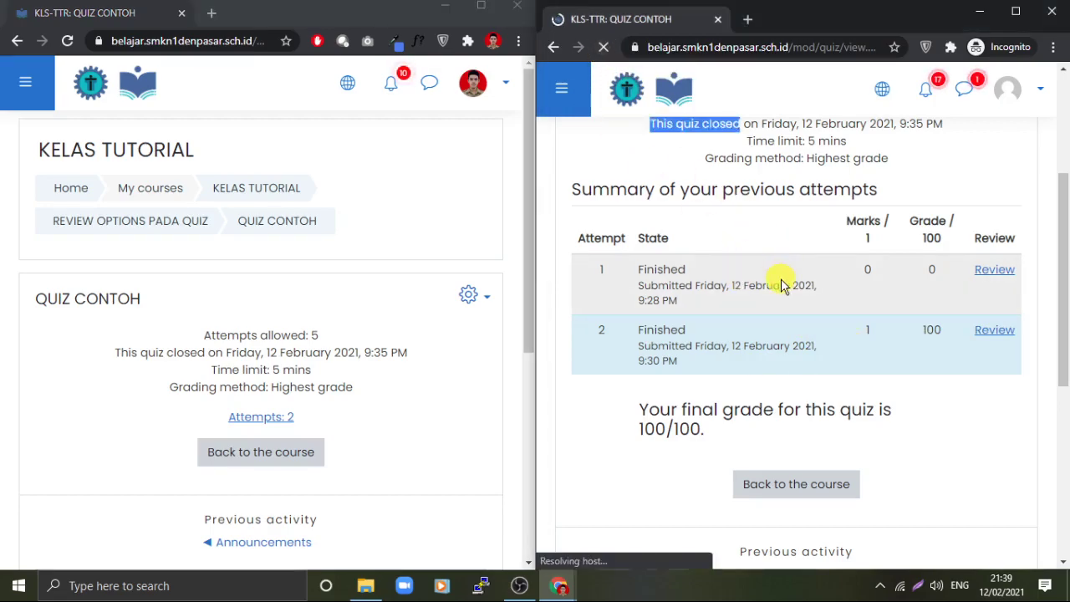
drag(931, 255, 1018, 250)
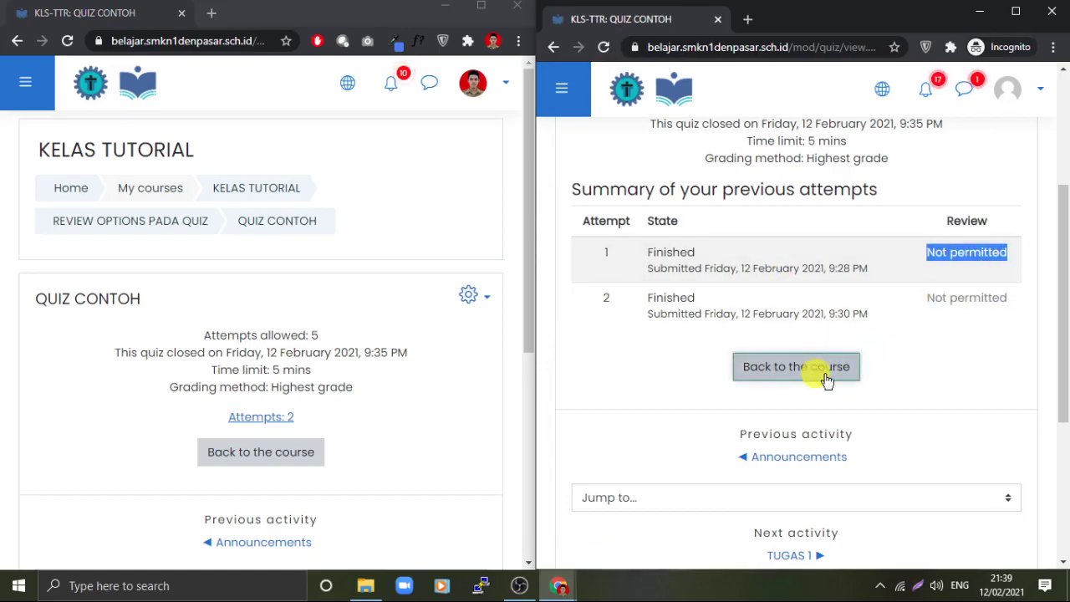
scroll(824, 268, up, 1)
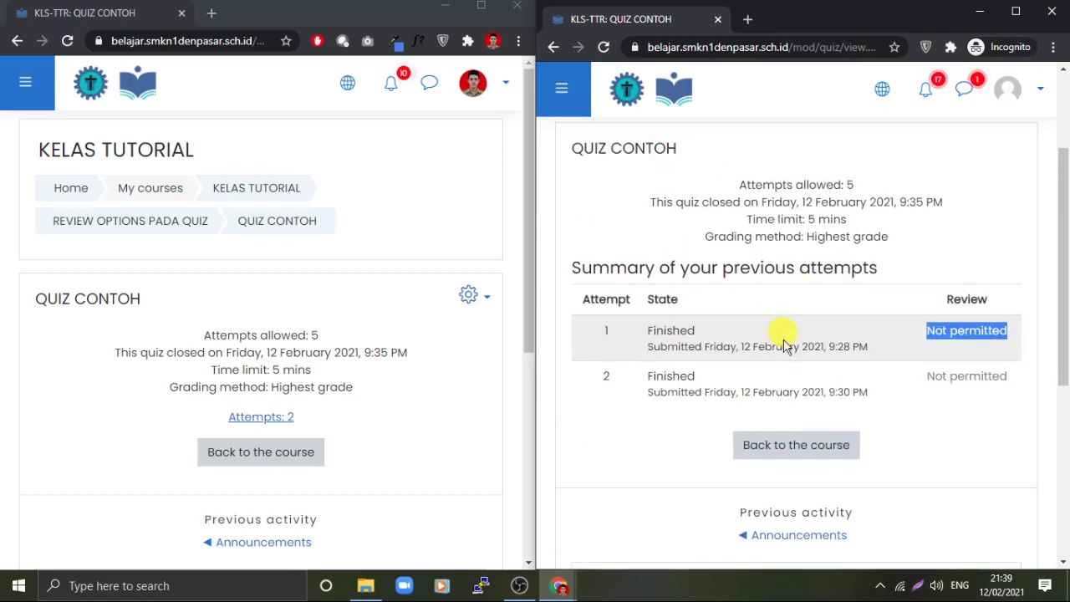